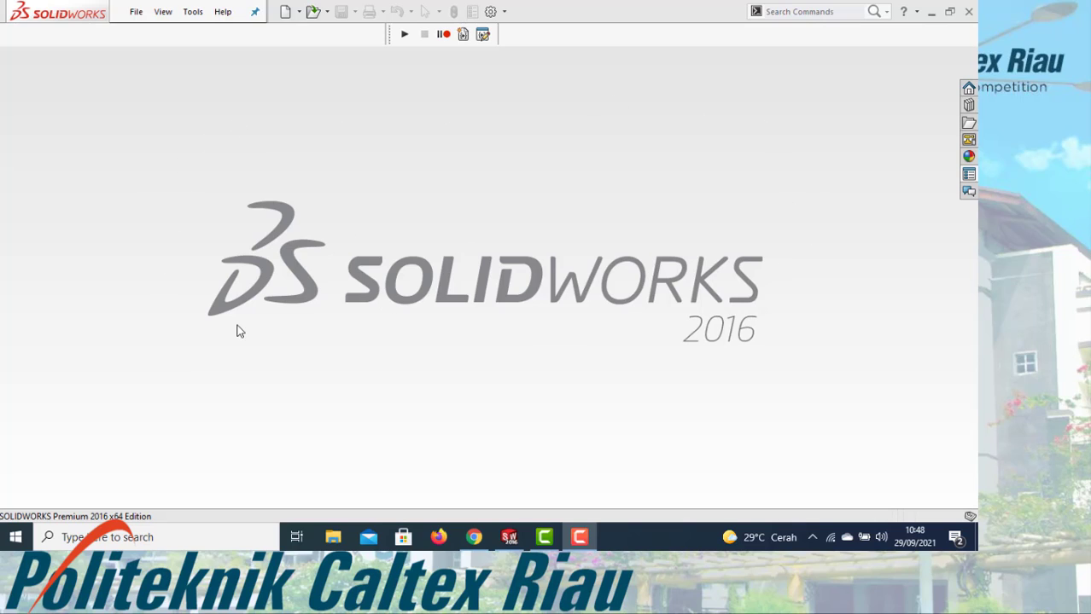
# Create a new part document and start a sketch on the Top Plane
pyautogui.click(286, 13)
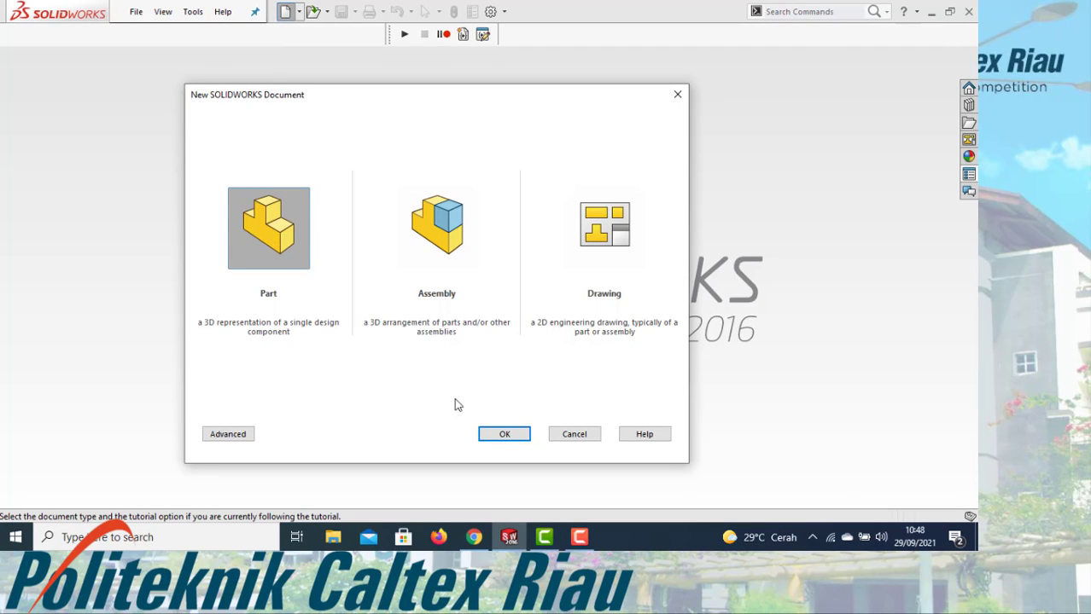
pyautogui.click(503, 434)
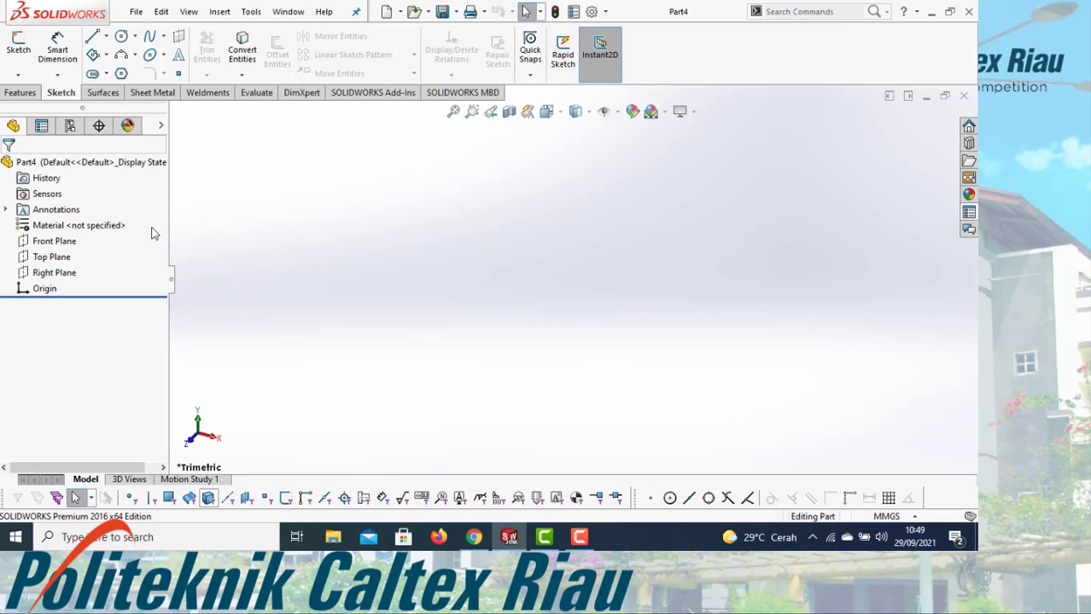
pyautogui.rightClick(47, 260)
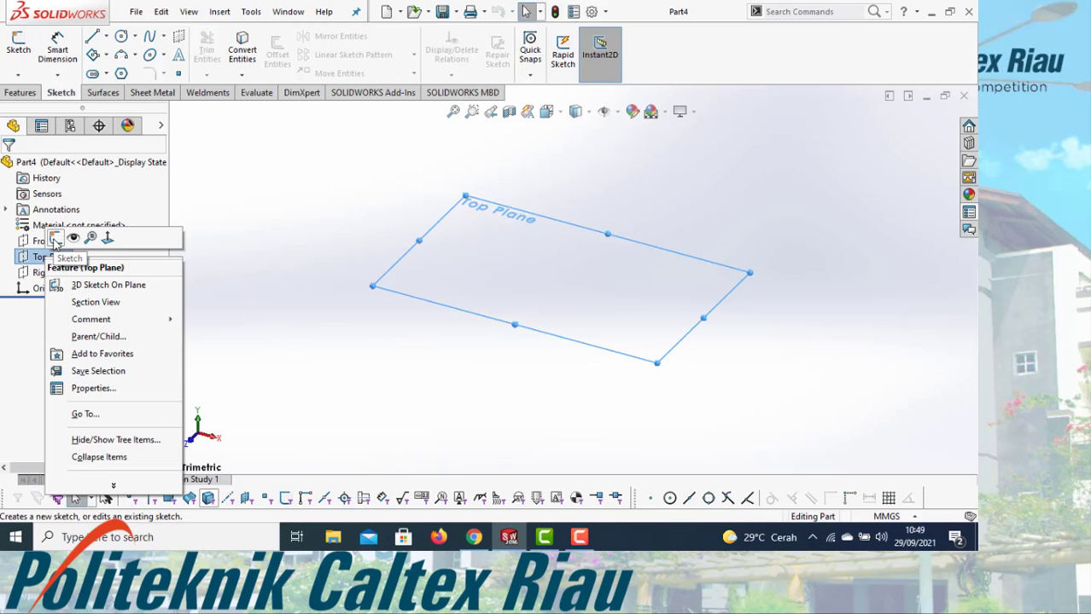
pyautogui.click(55, 239)
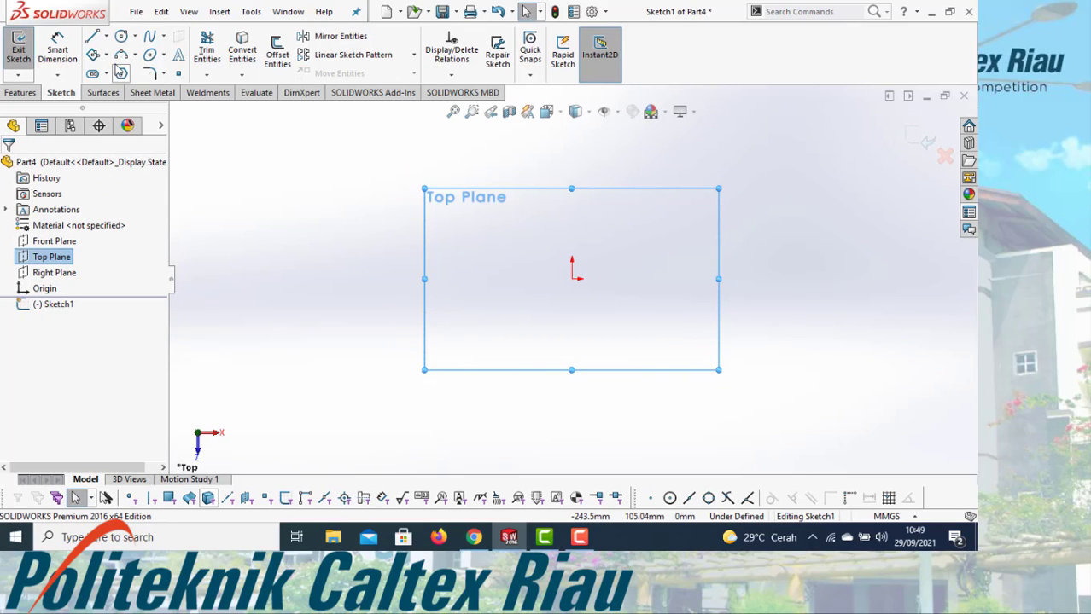
# Sketch a corner rectangle about 76 mm high from the origin, extending up and to the right
pyautogui.click(106, 56)
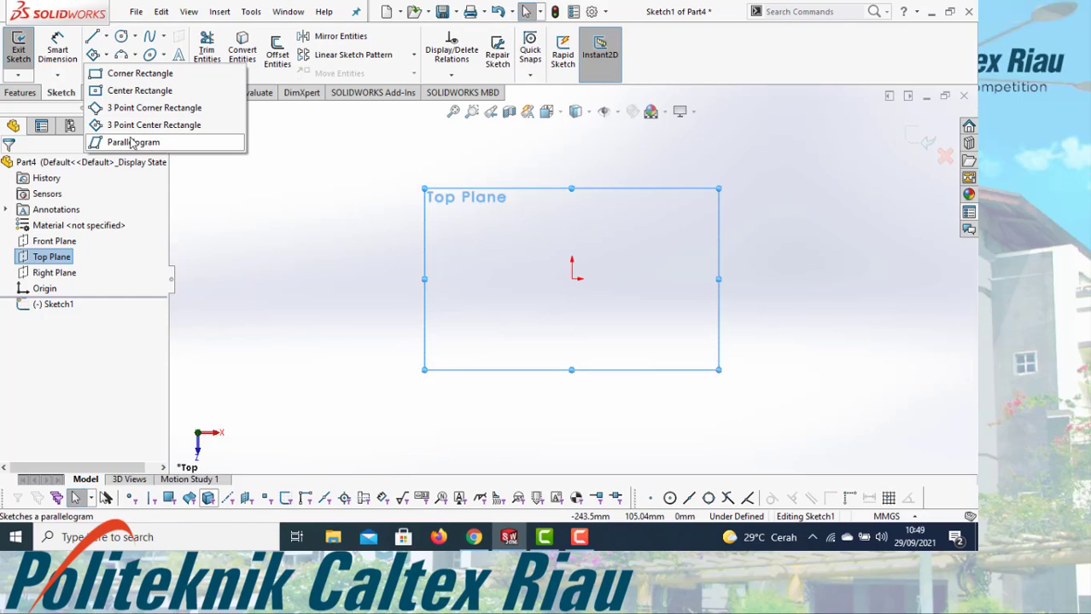
pyautogui.click(112, 76)
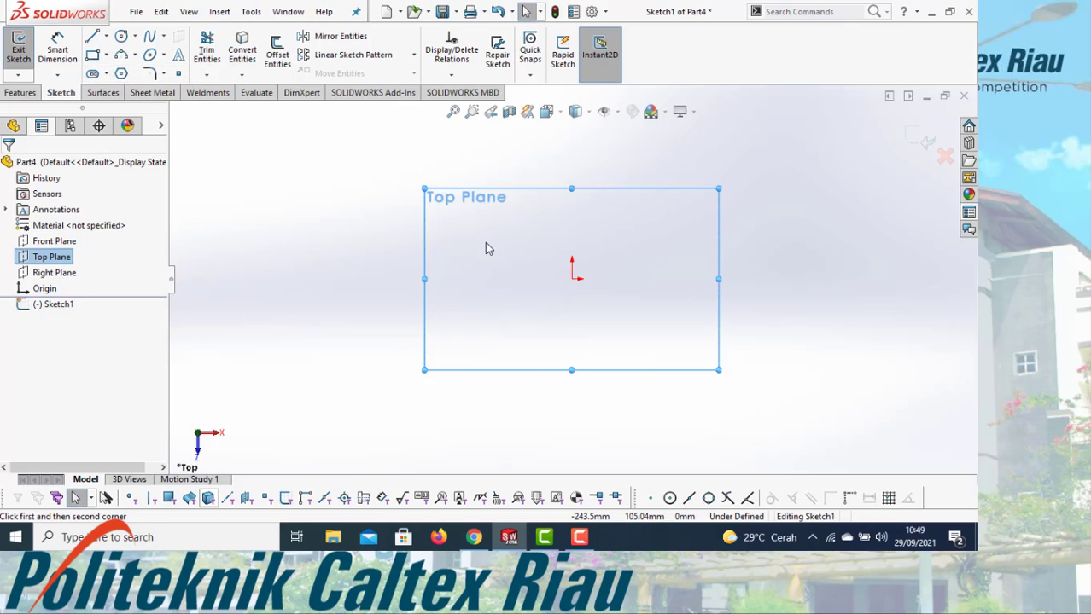
pyautogui.click(572, 279)
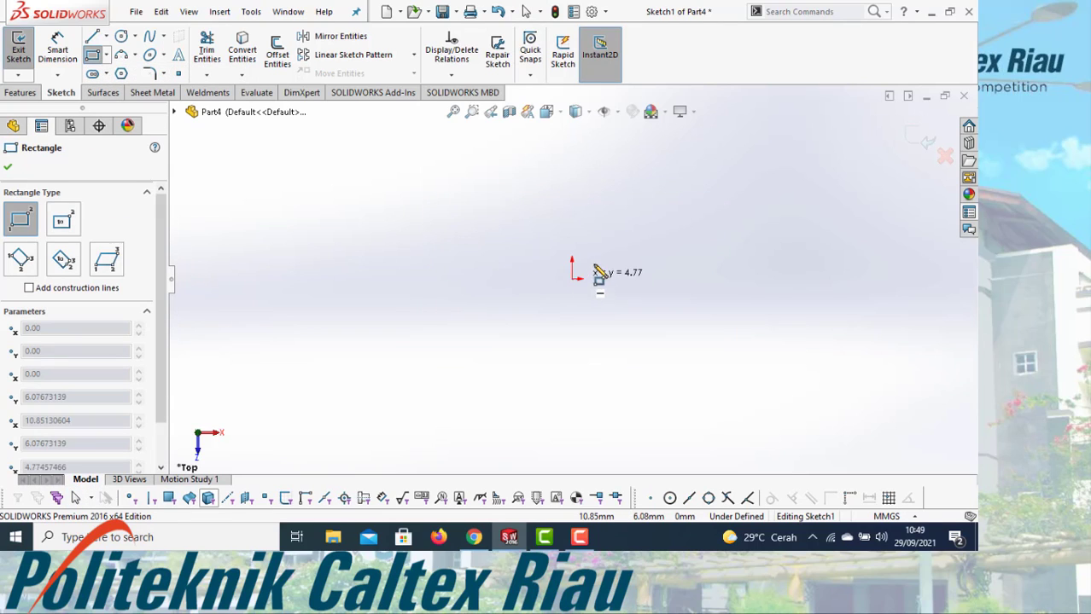
pyautogui.click(692, 200)
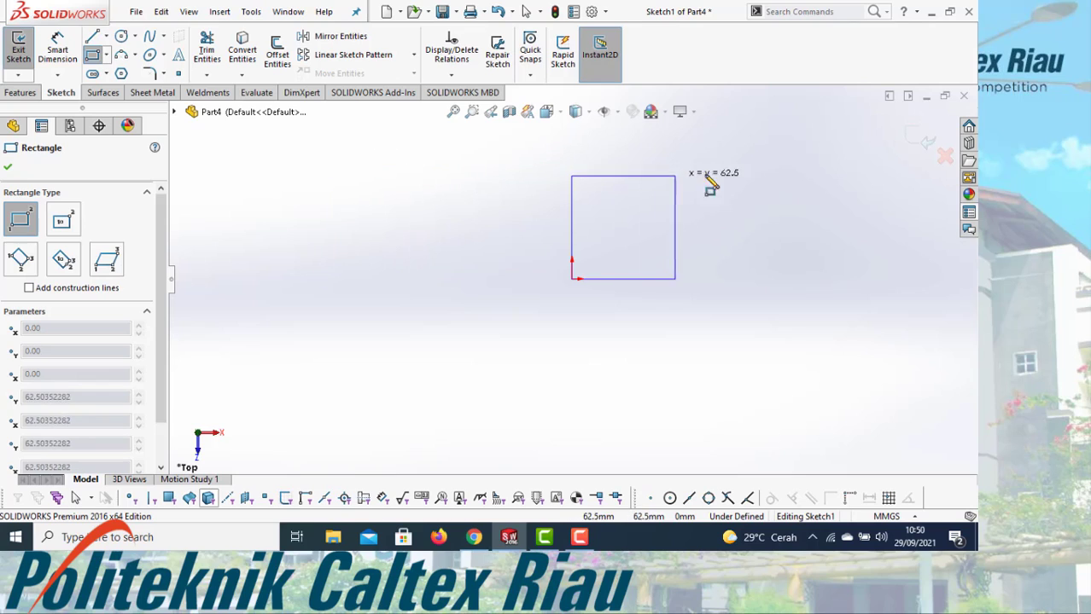
pyautogui.click(800, 156)
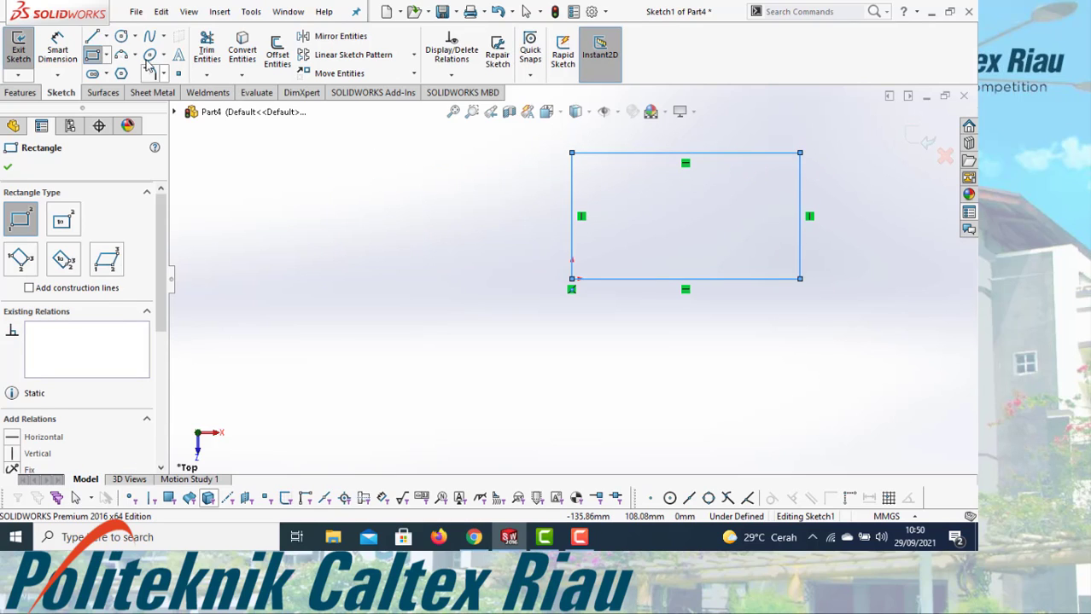
# Sketch a second, smaller corner rectangle inside the first one with a gap on all four sides
pyautogui.click(108, 54)
pyautogui.click(109, 75)
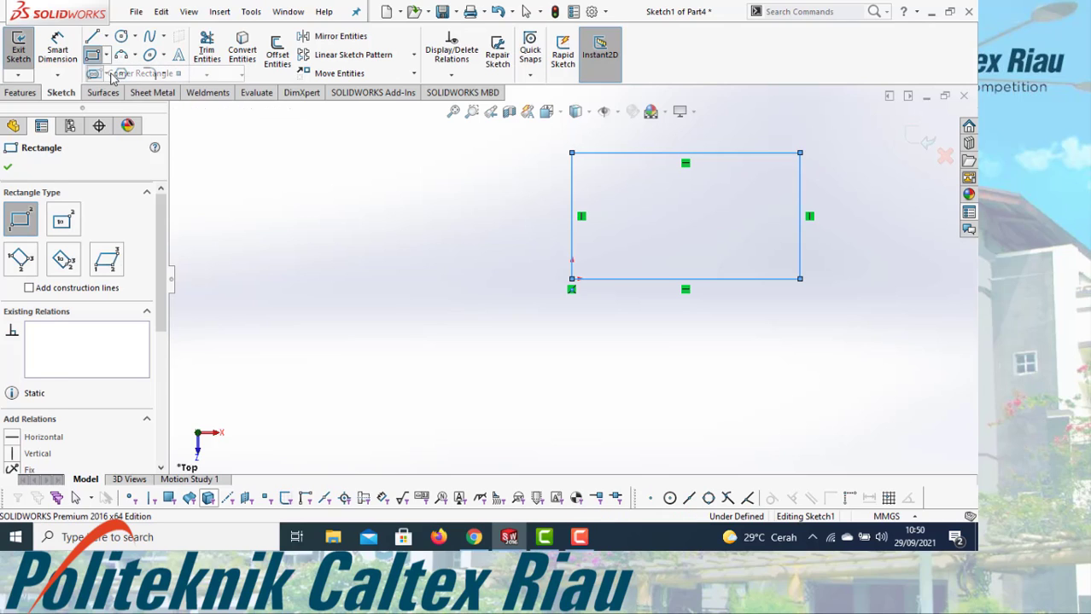
pyautogui.click(602, 261)
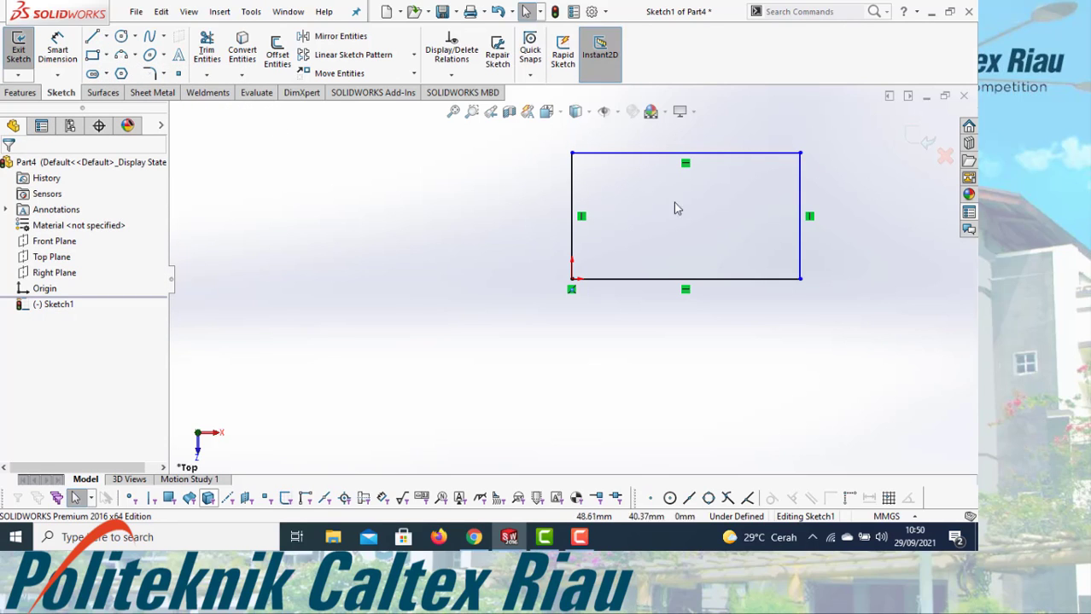
pyautogui.click(106, 55)
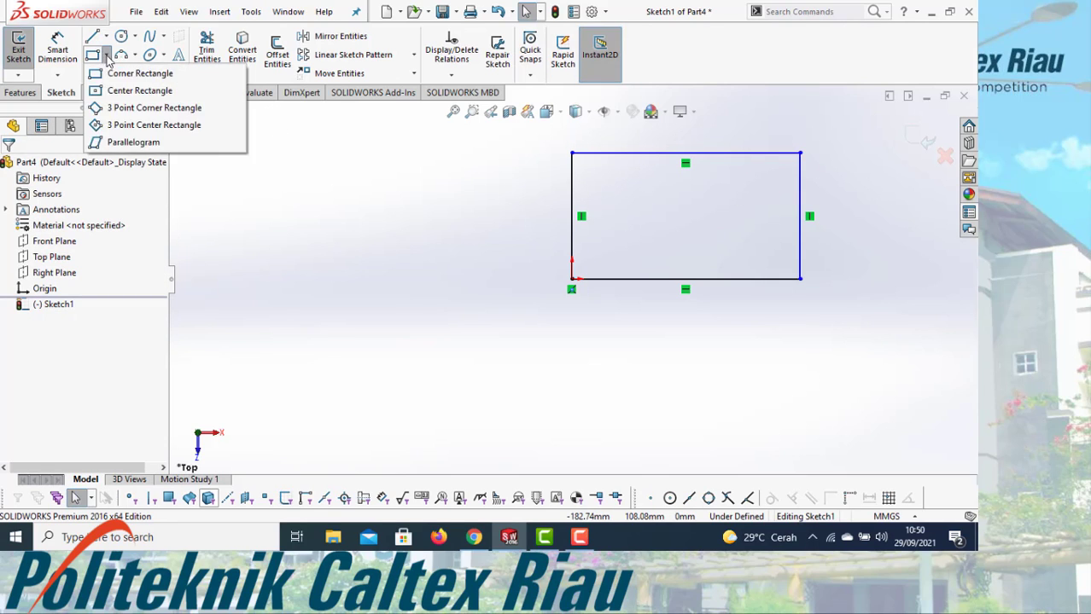
pyautogui.click(111, 74)
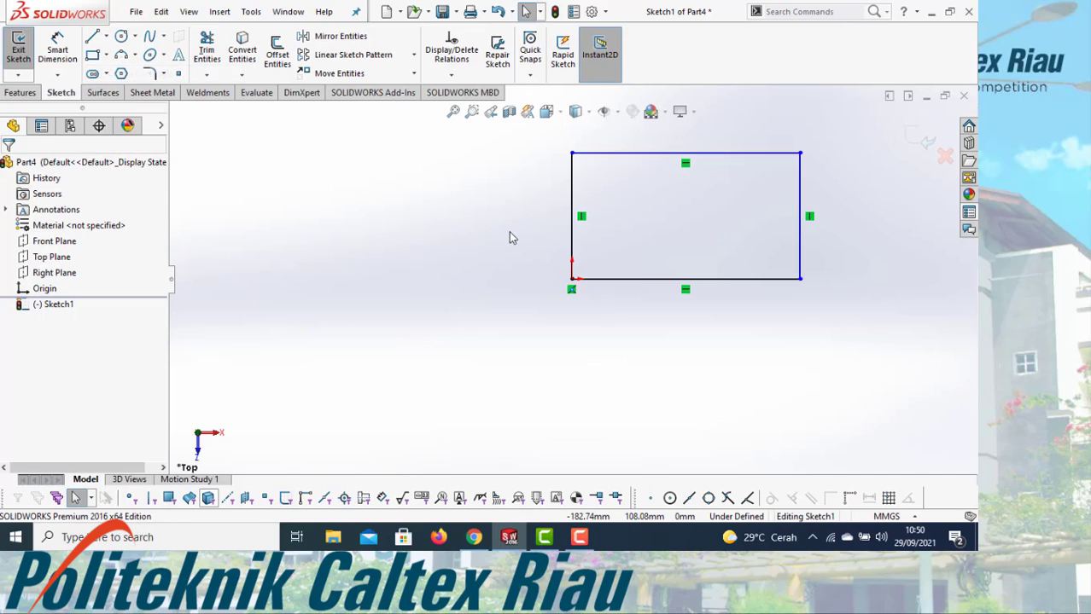
pyautogui.click(597, 253)
pyautogui.click(775, 177)
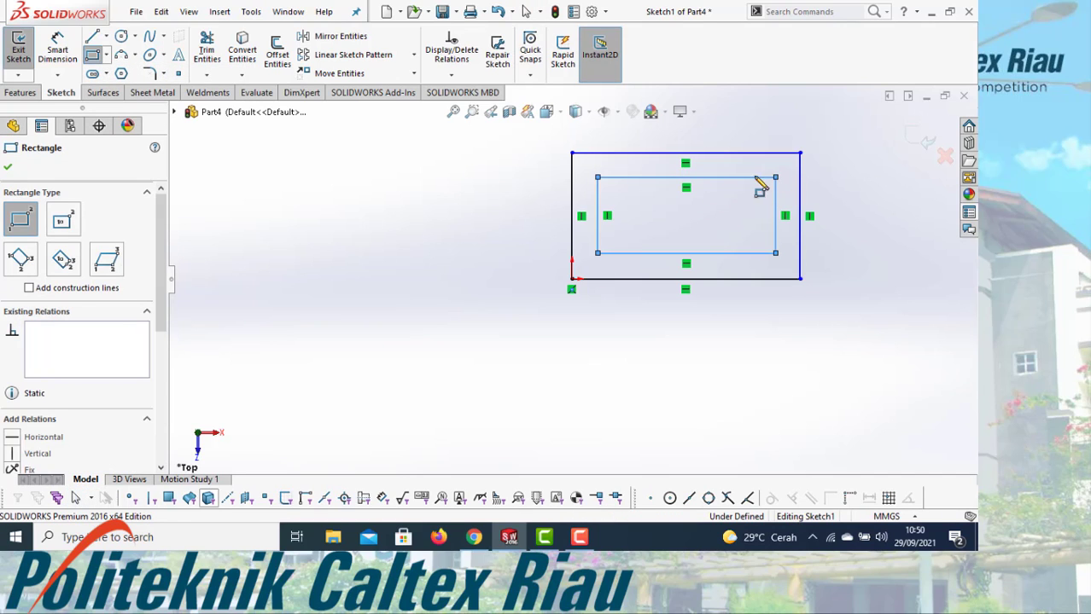
# Dimension the outer rectangle to 60 mm high and 100 mm wide
pyautogui.click(57, 49)
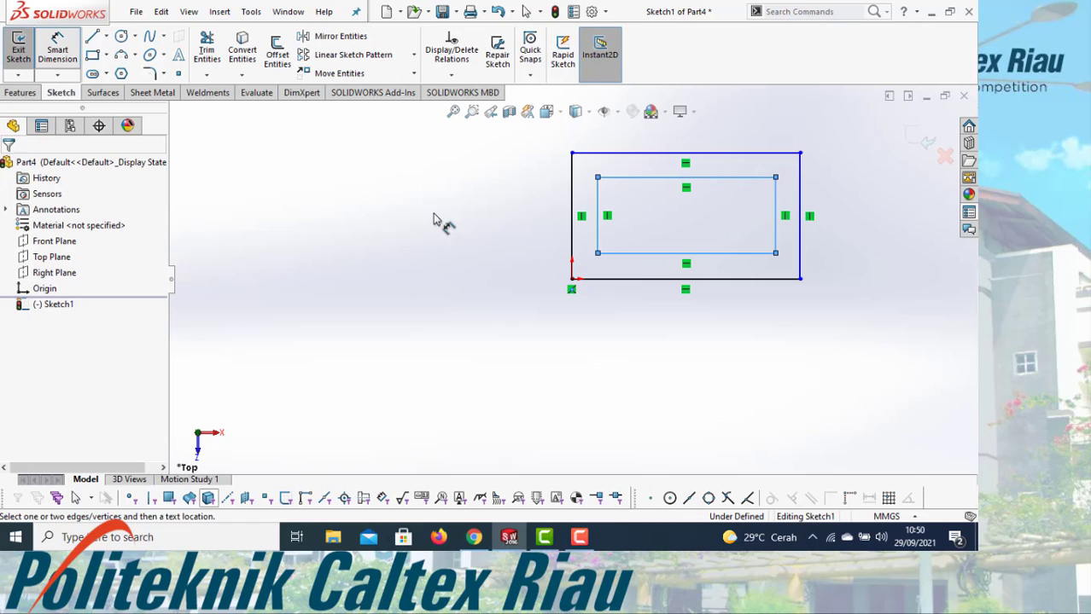
pyautogui.click(574, 214)
pyautogui.click(527, 215)
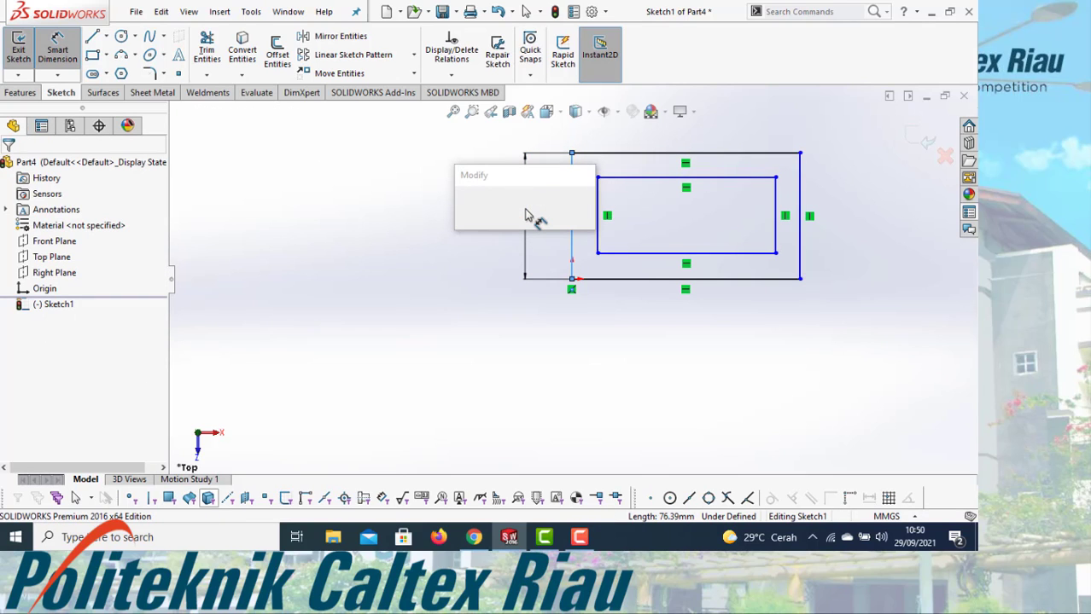
pyautogui.write('60')
pyautogui.press('Return')
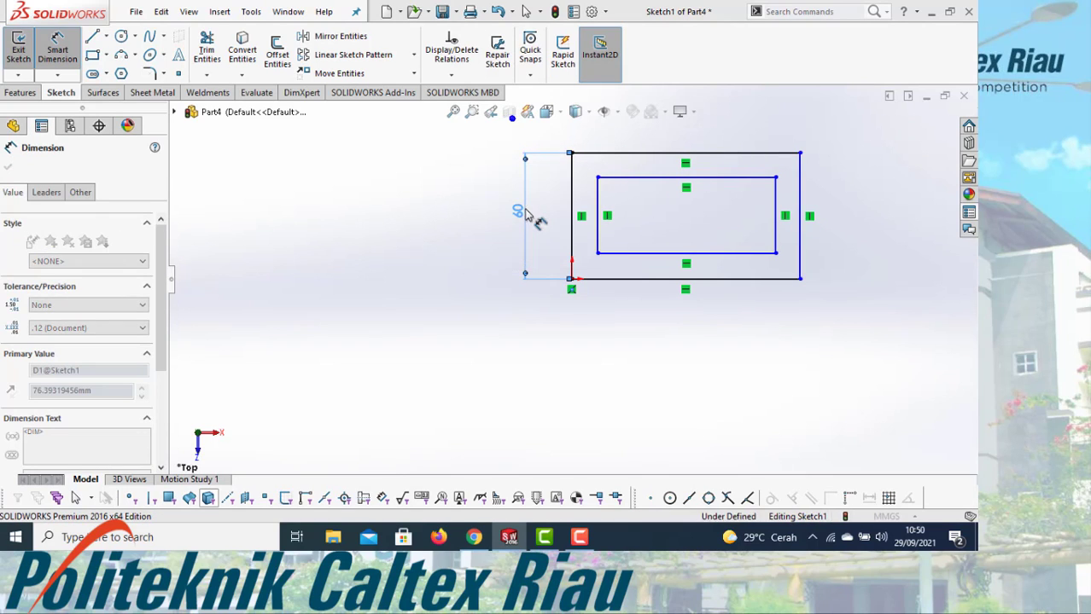
pyautogui.click(645, 280)
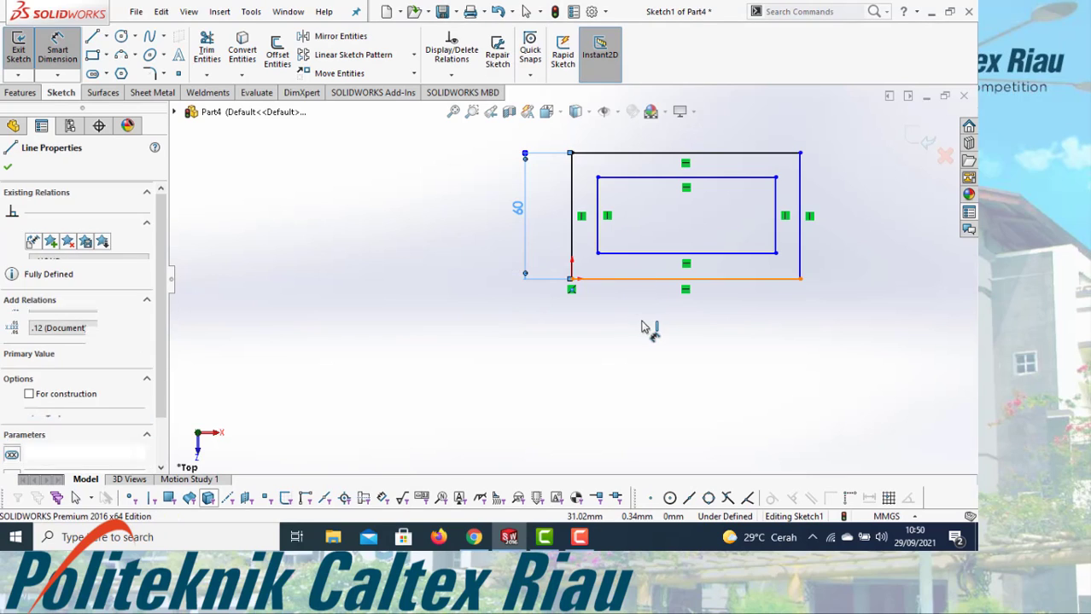
pyautogui.click(645, 327)
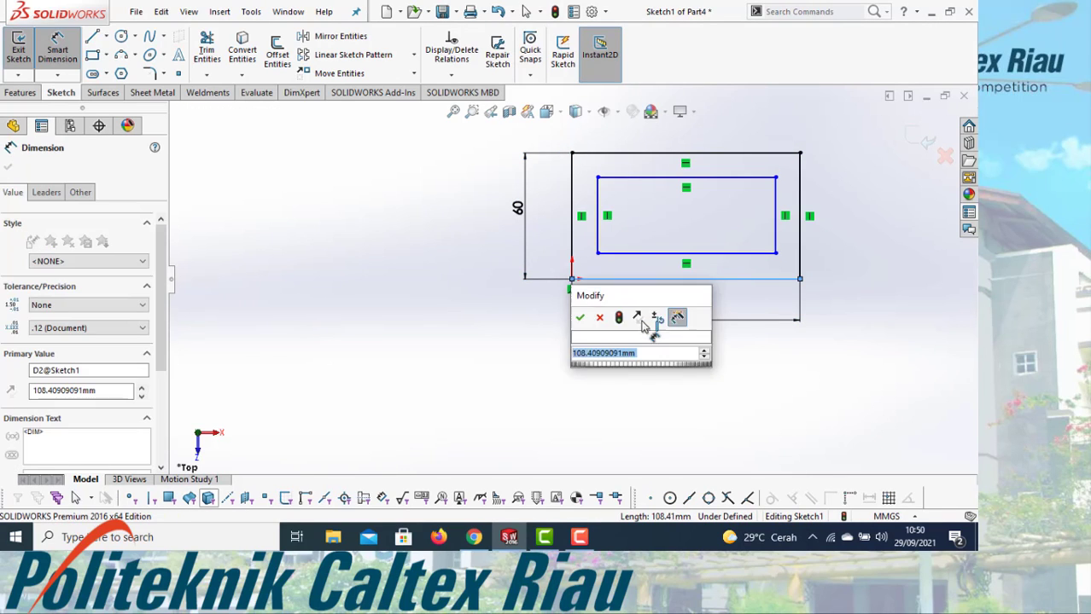
pyautogui.write('100')
pyautogui.press('Return')
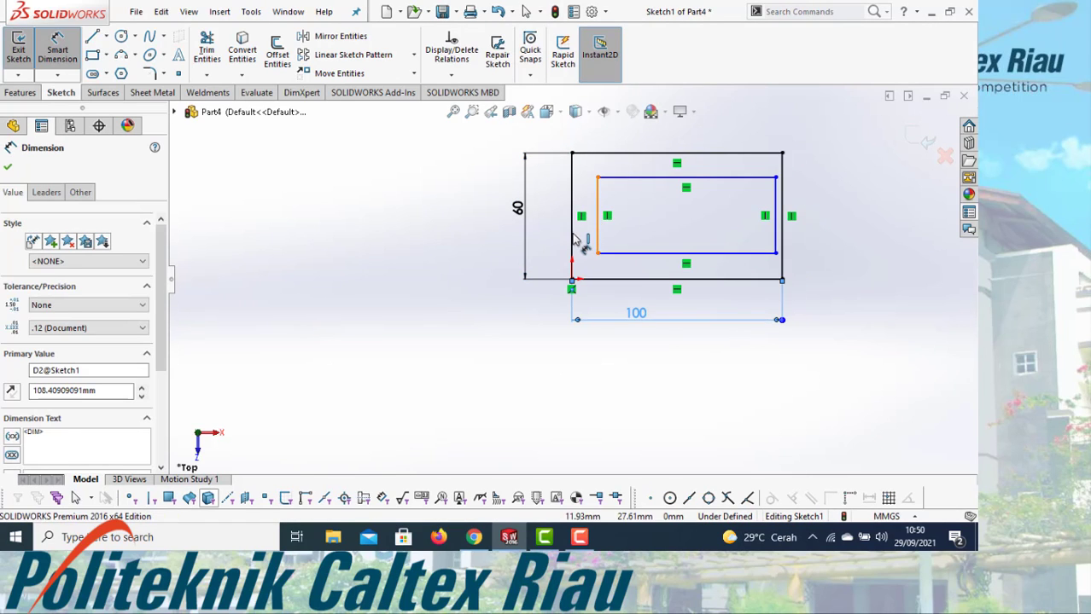
# Dimension the gap between the left edges of the outer and inner rectangles to 10 mm
pyautogui.click(575, 239)
pyautogui.click(595, 246)
pyautogui.click(585, 258)
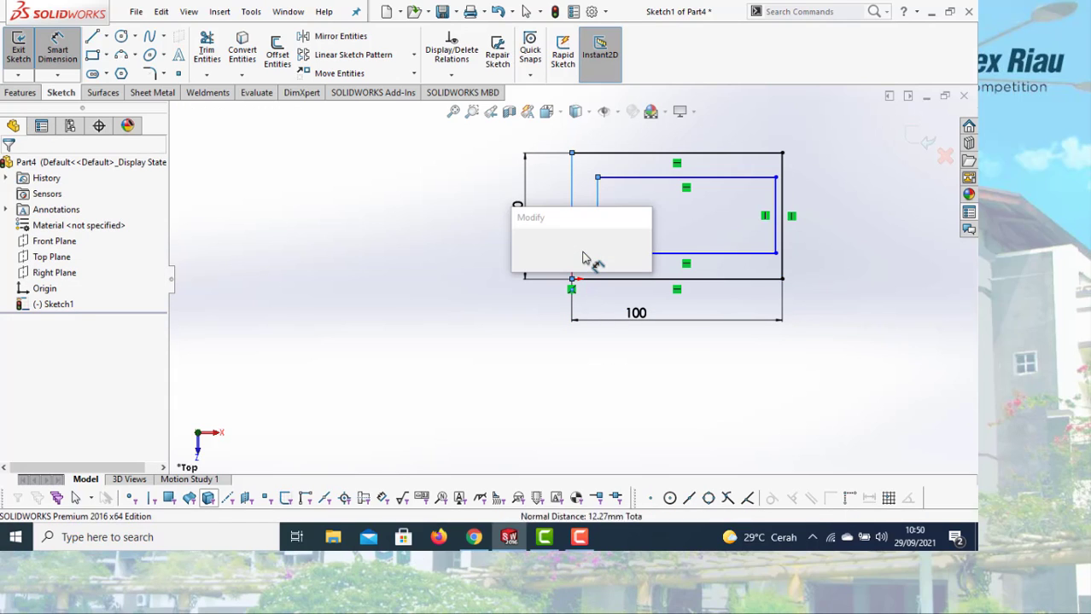
pyautogui.press('Return')
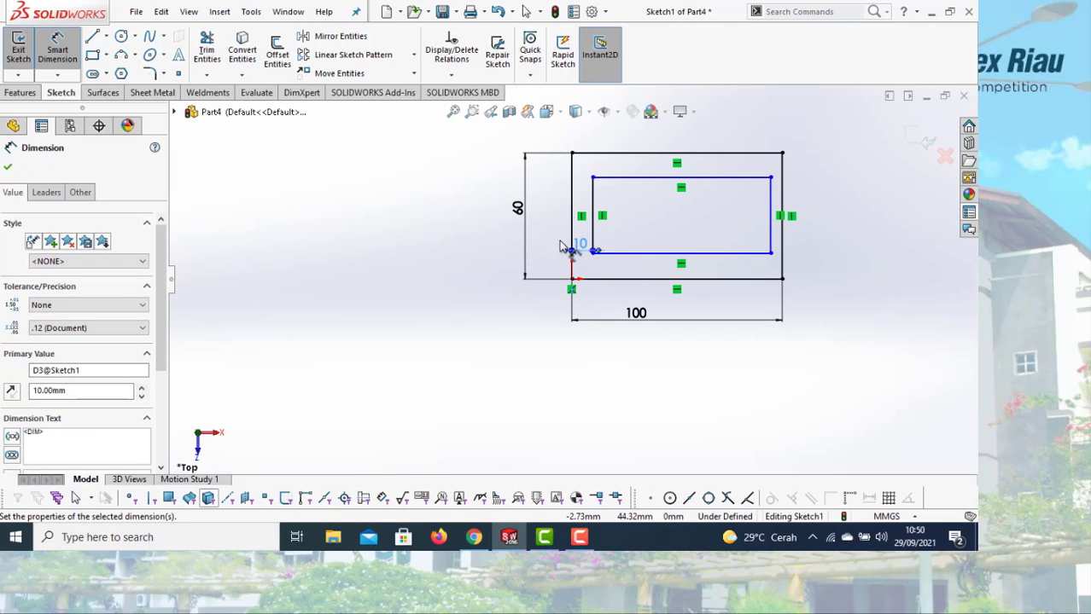
# Sketch two concentric center rectangles left of the dimensioned pair, level with the origin, about 82 × 46 mm and 54 × 30 mm
pyautogui.click(106, 55)
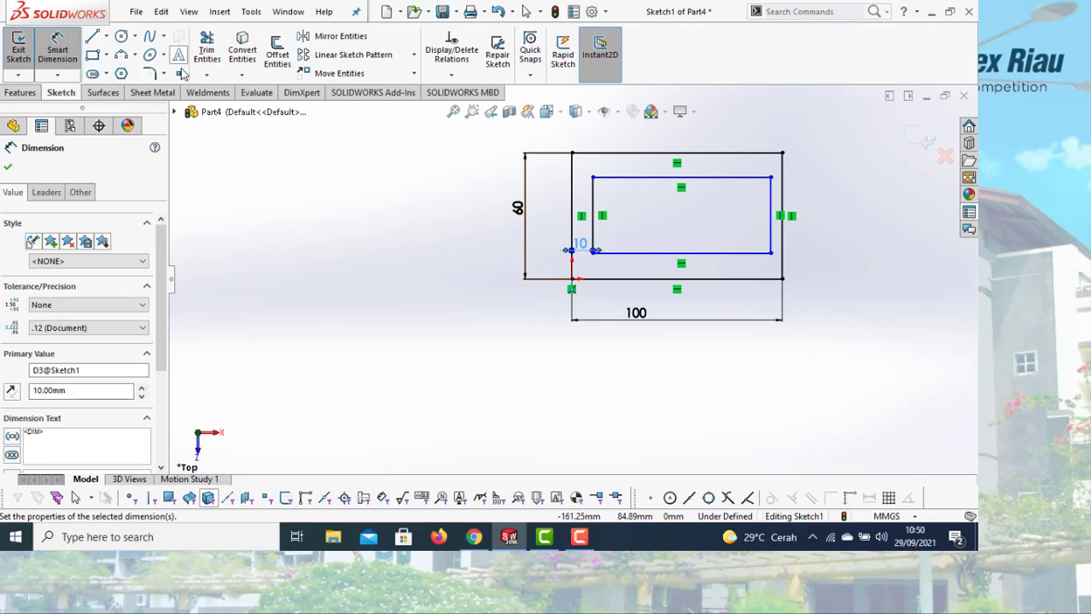
pyautogui.click(106, 56)
pyautogui.click(107, 55)
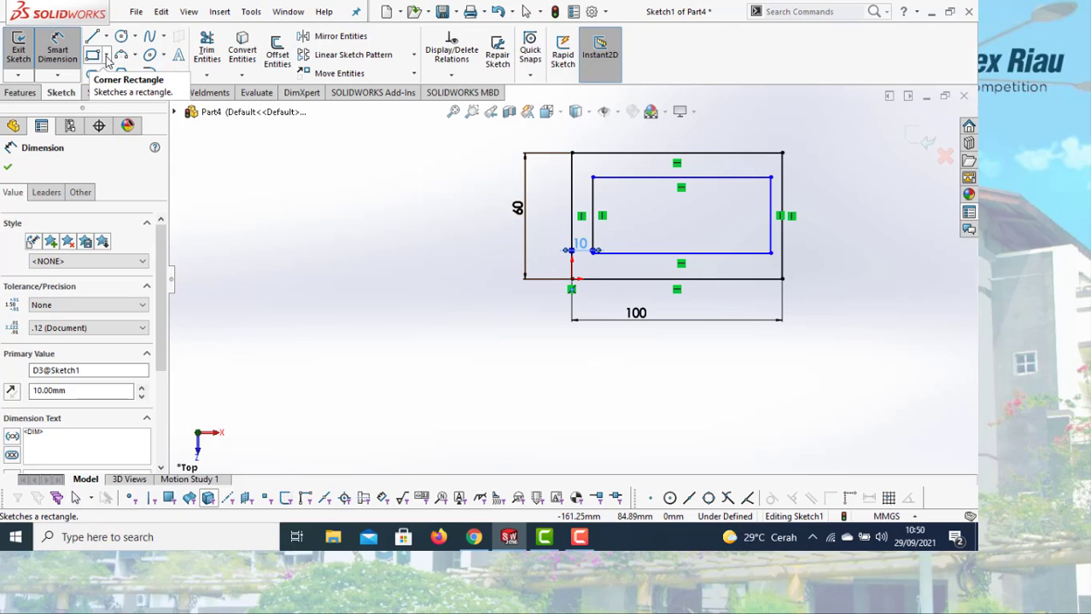
pyautogui.click(106, 56)
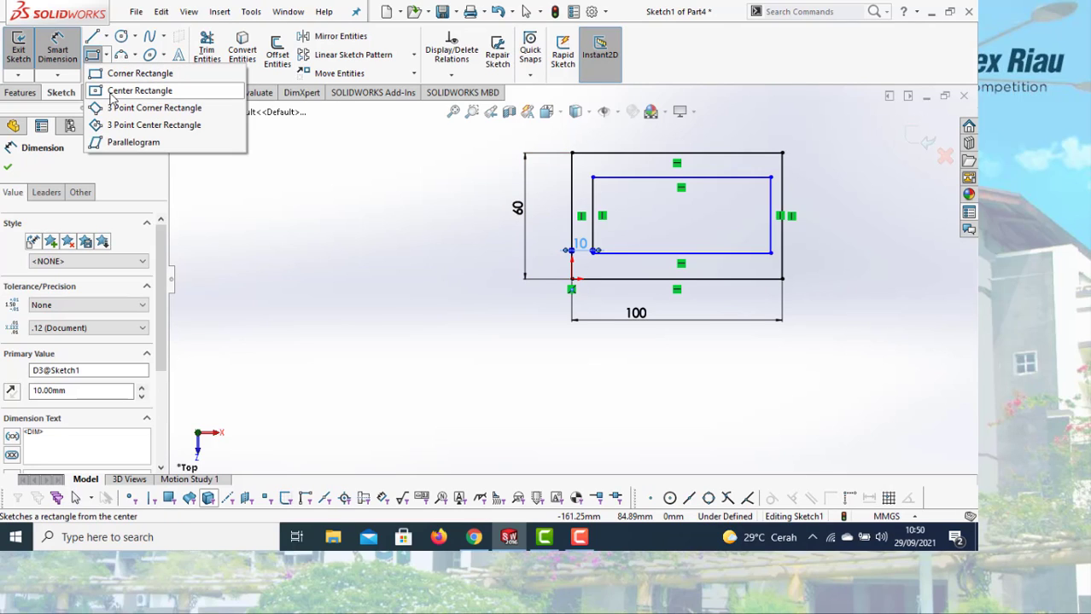
pyautogui.click(136, 91)
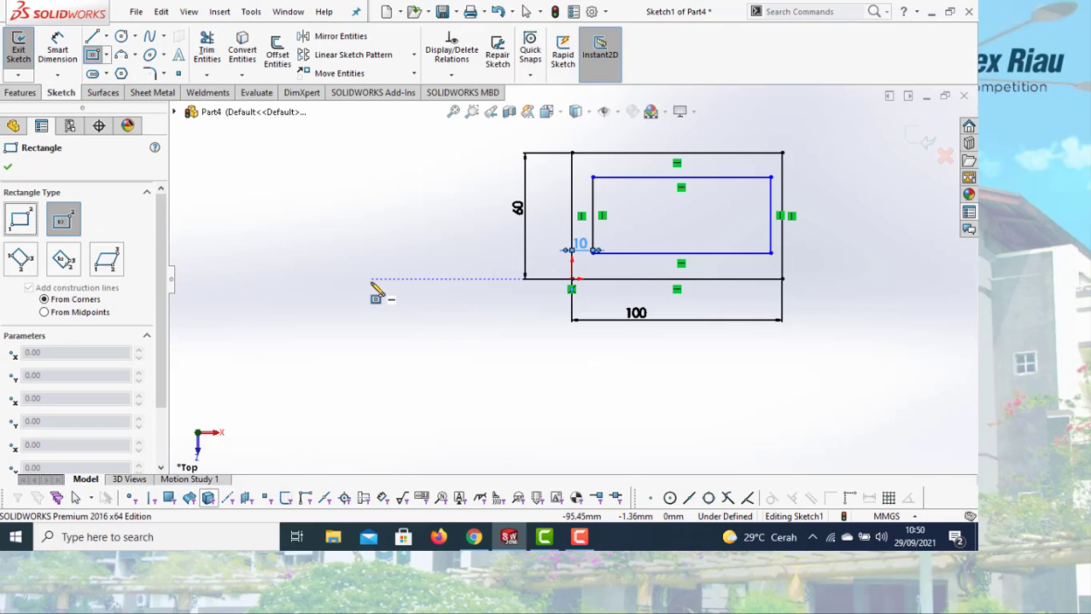
pyautogui.click(371, 282)
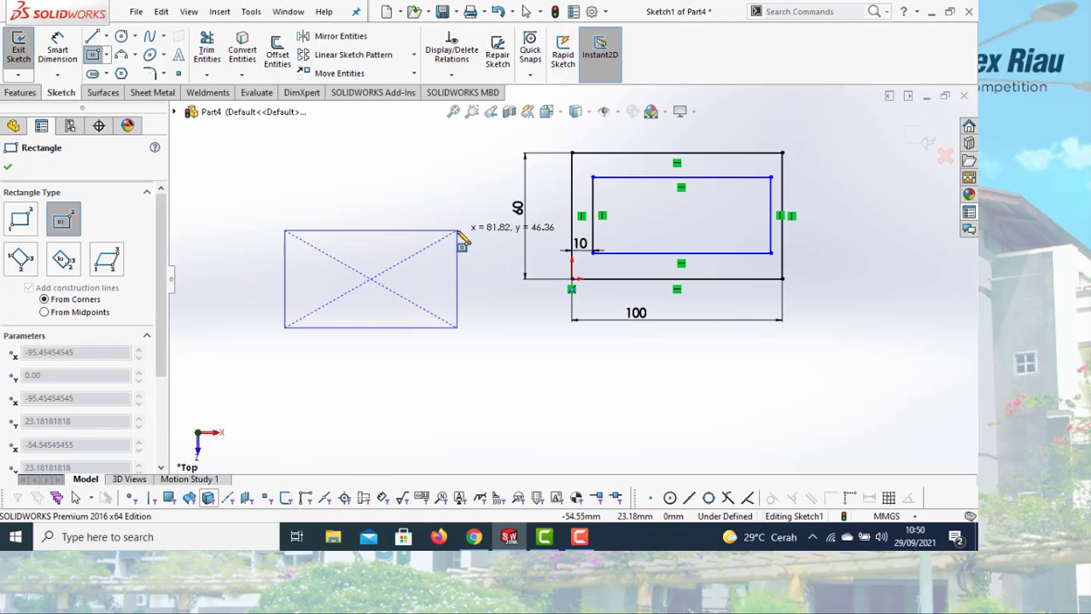
pyautogui.click(457, 230)
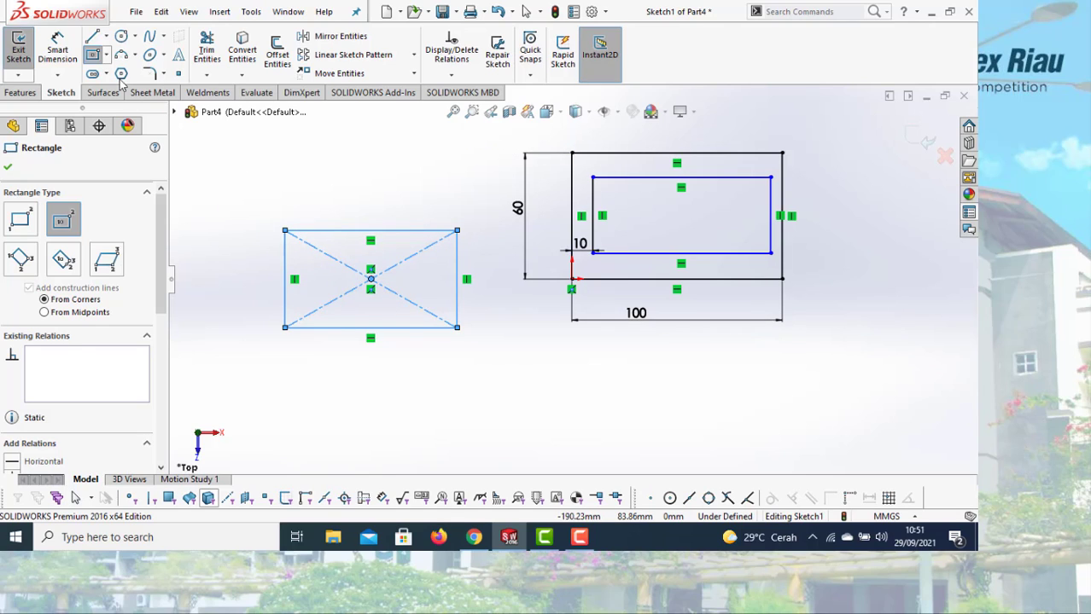
pyautogui.click(370, 279)
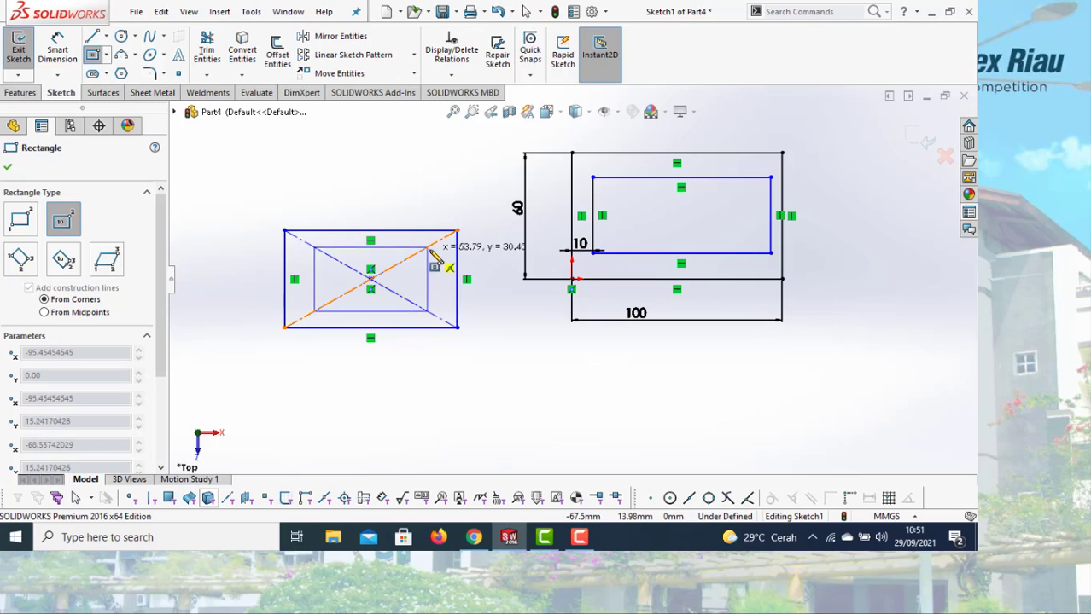
pyautogui.click(429, 246)
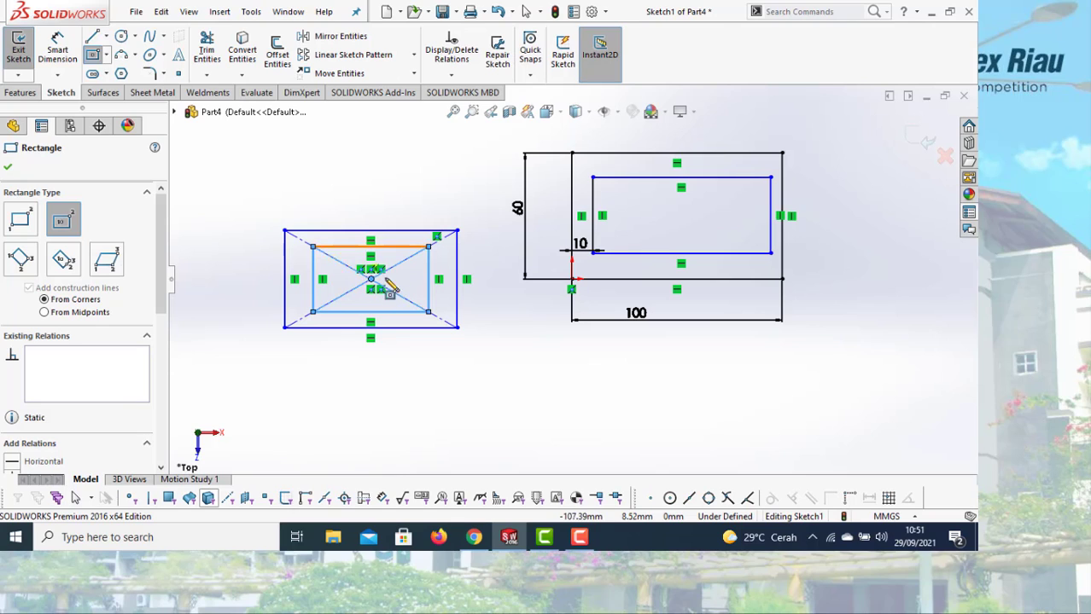
# Sketch two nested 3-point corner rectangles below the dimensioned pair, about 79 × 50 mm and 47 × 25 mm
pyautogui.click(107, 55)
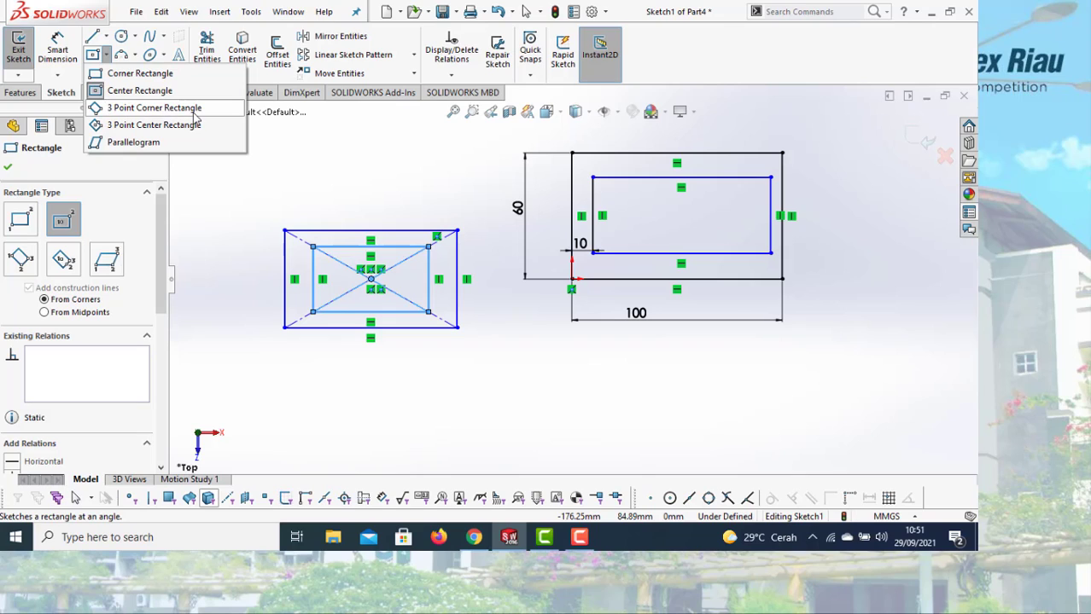
pyautogui.click(131, 109)
pyautogui.scroll(-1, 499, 266)
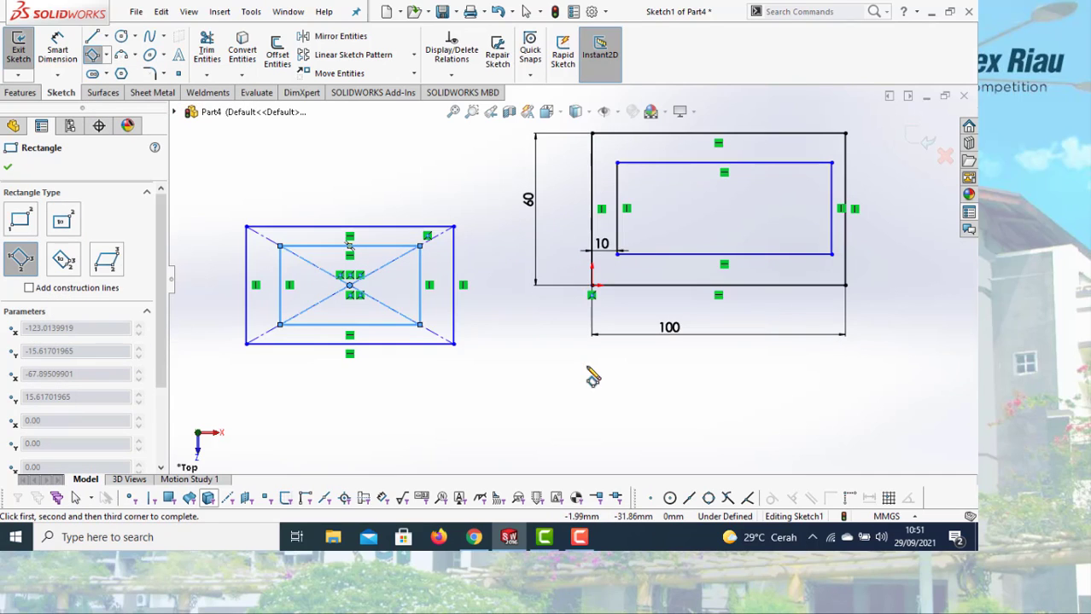
pyautogui.scroll(3, 602, 384)
pyautogui.scroll(-2, 619, 401)
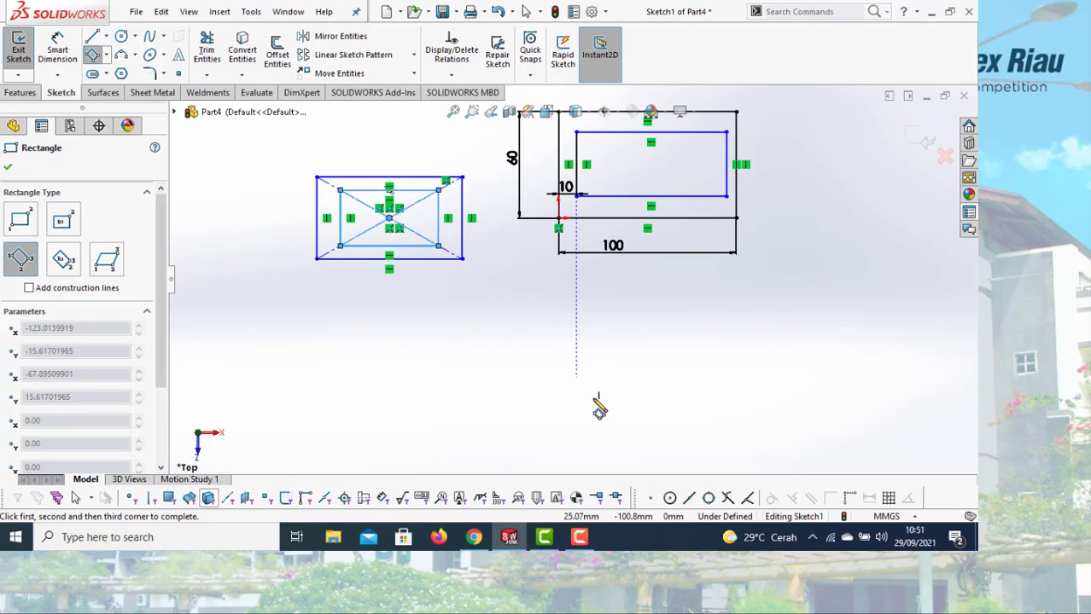
pyautogui.click(586, 399)
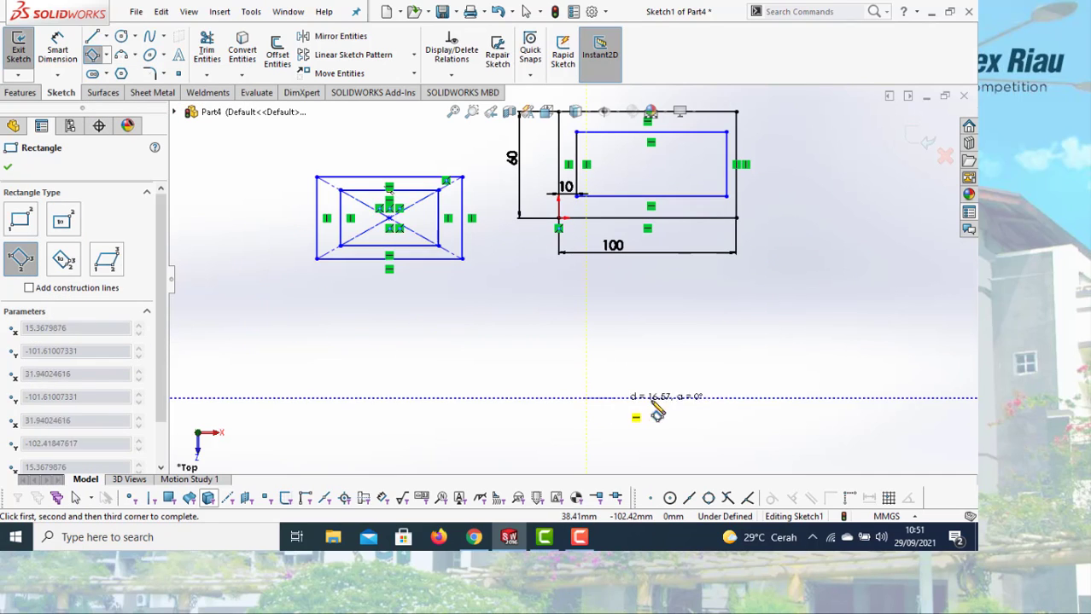
pyautogui.click(727, 398)
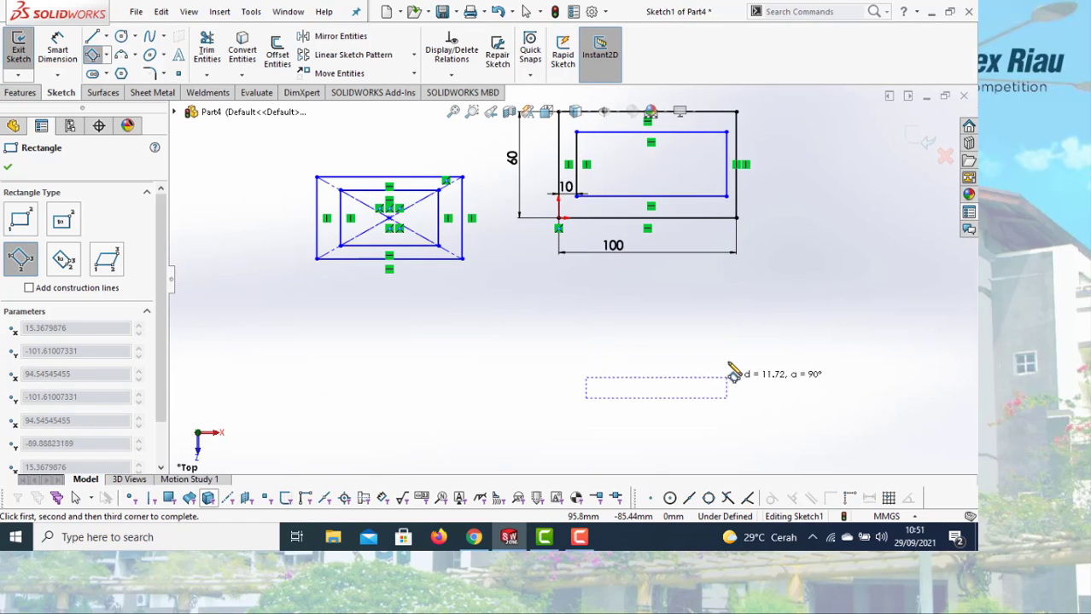
pyautogui.click(727, 312)
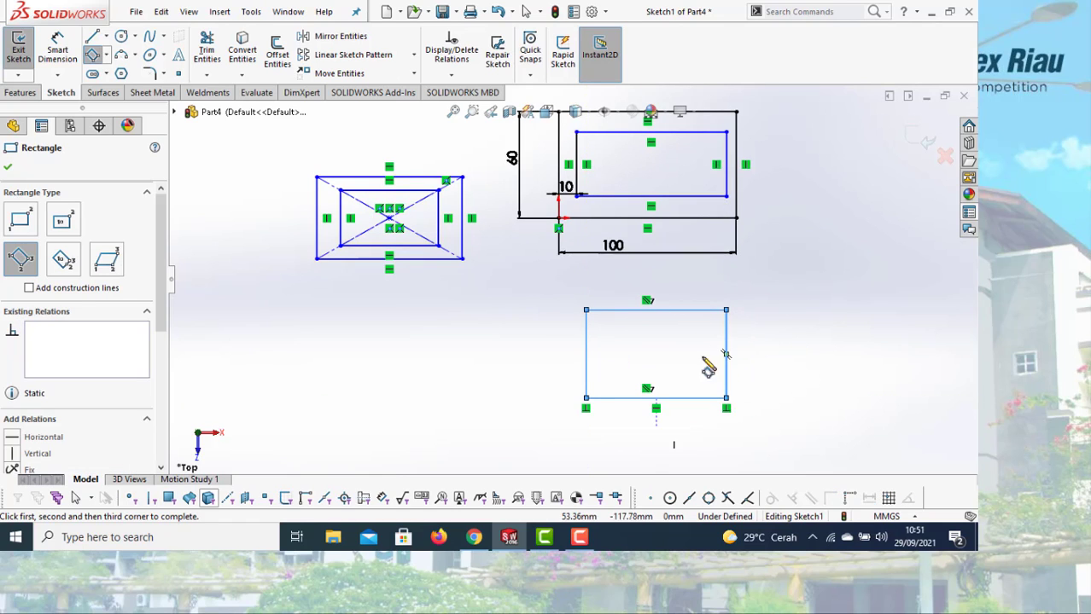
pyautogui.click(608, 373)
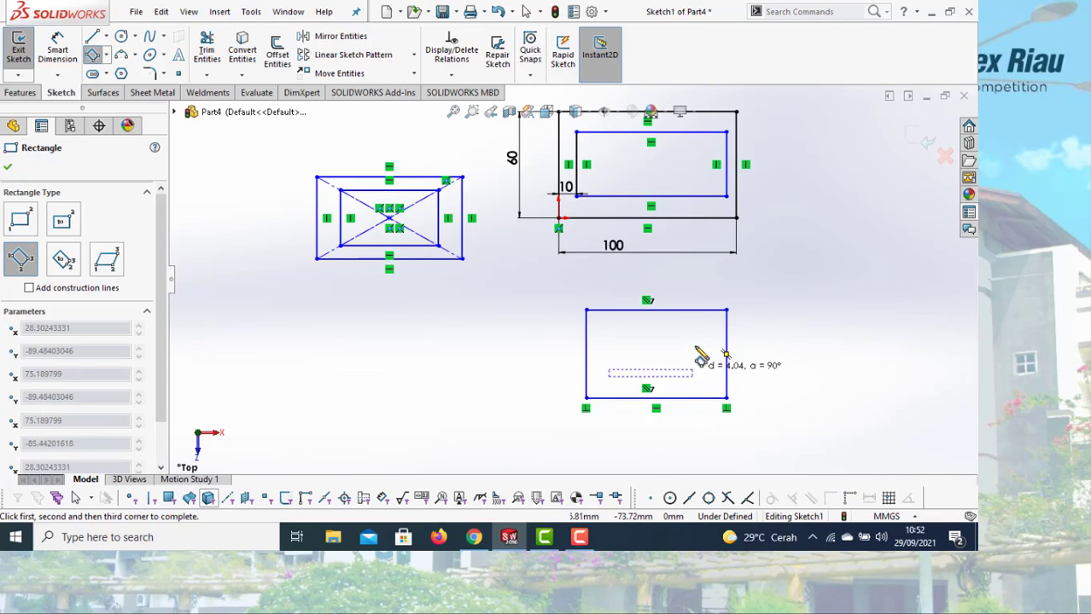
pyautogui.click(698, 336)
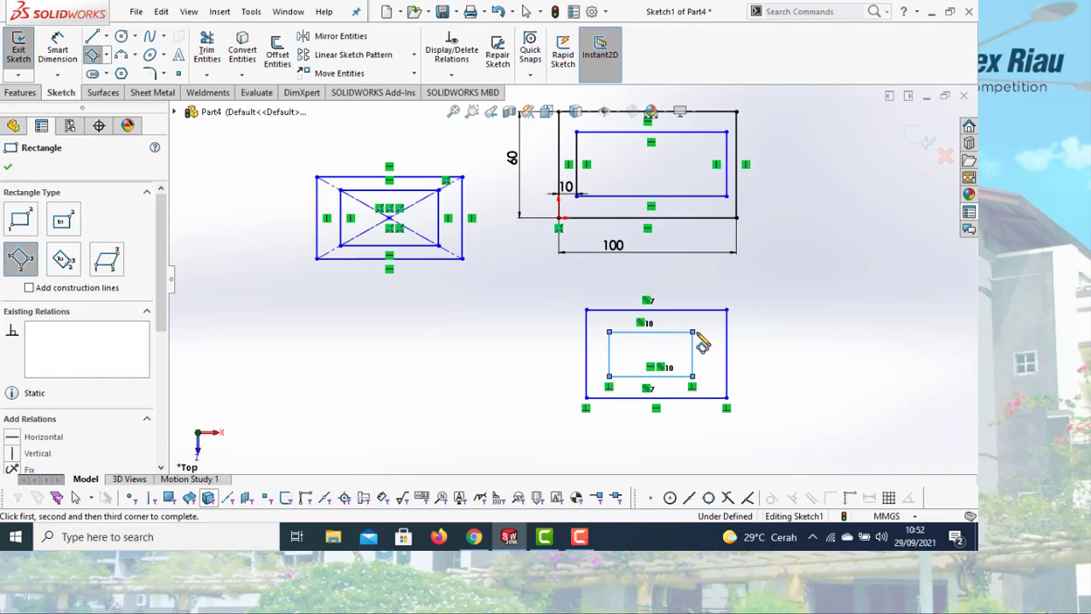
# Sketch two concentric 3-point center rectangles below the center rectangles, about 114 × 56 mm and 66 × 33 mm
pyautogui.click(105, 54)
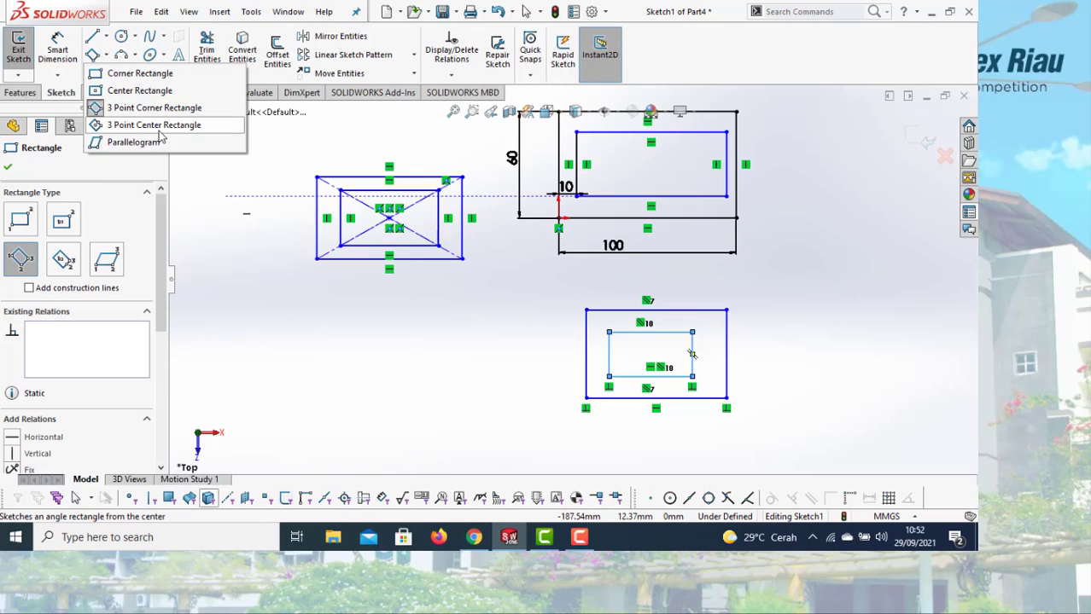
pyautogui.click(170, 125)
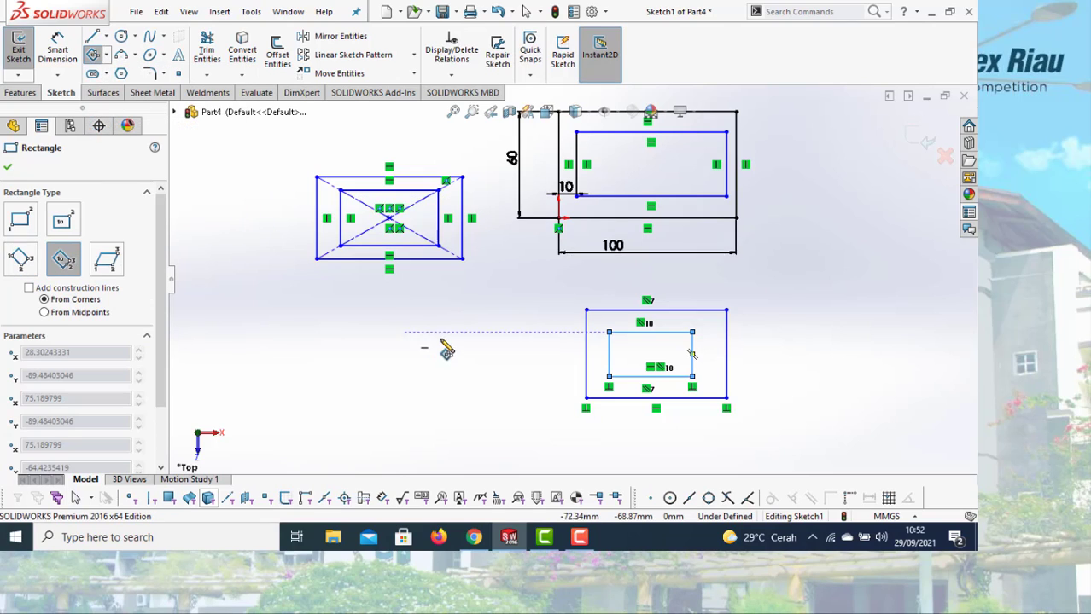
pyautogui.click(361, 360)
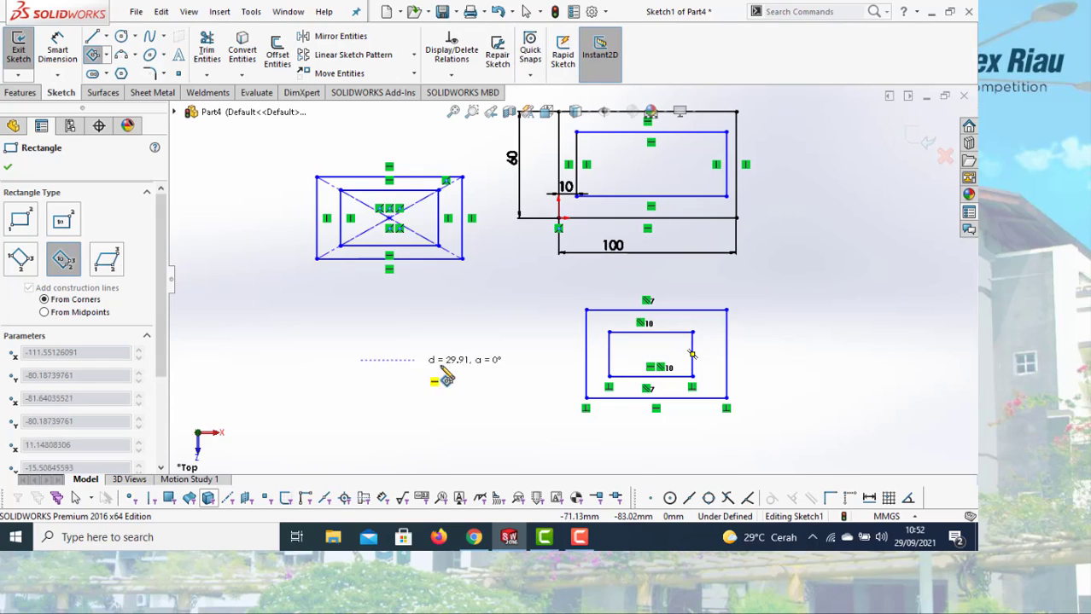
pyautogui.click(463, 360)
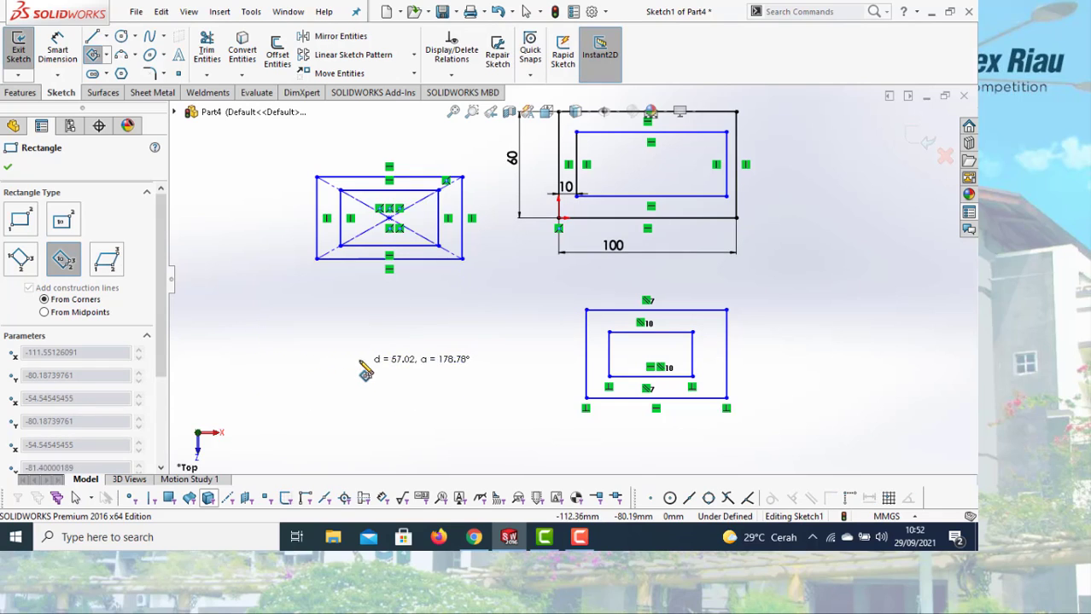
pyautogui.click(427, 322)
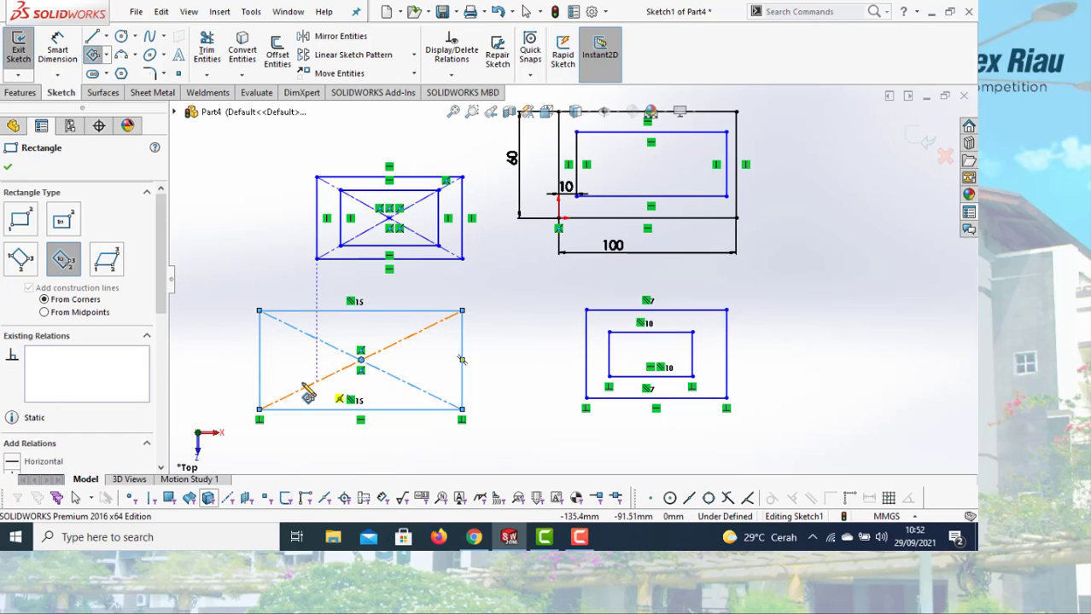
pyautogui.click(360, 359)
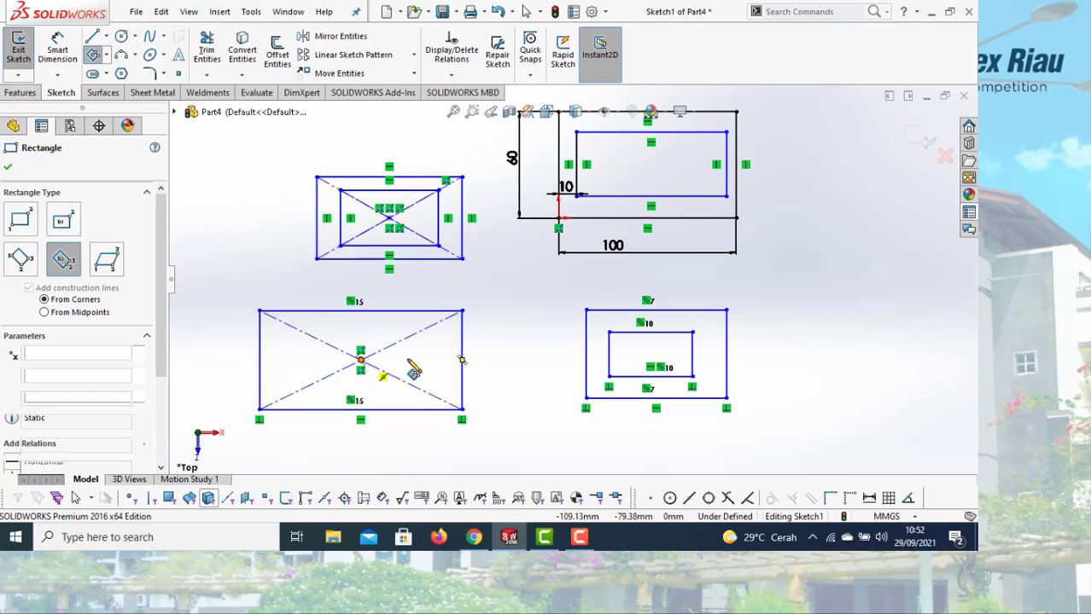
pyautogui.click(423, 360)
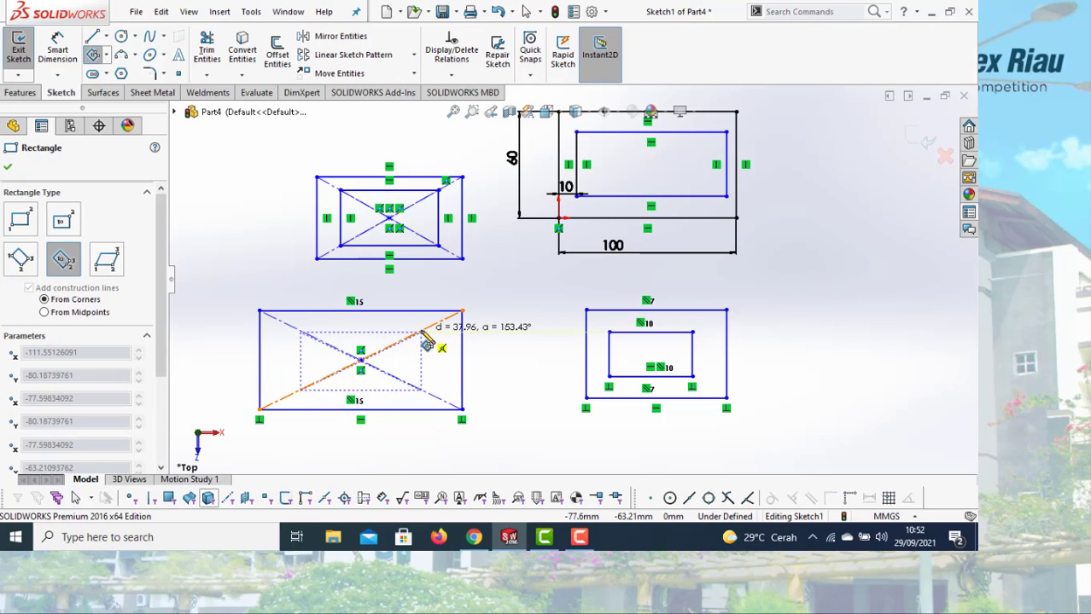
pyautogui.click(424, 334)
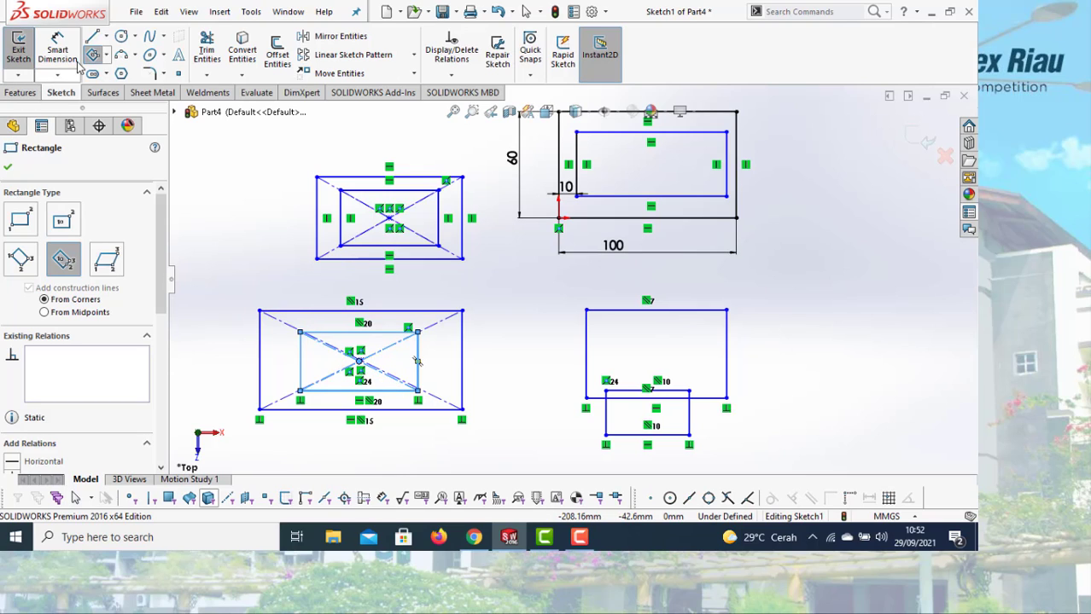
# Sketch a parallelogram with a horizontal base about 63 mm long to the right of the existing rectangles, leaning right
pyautogui.click(106, 54)
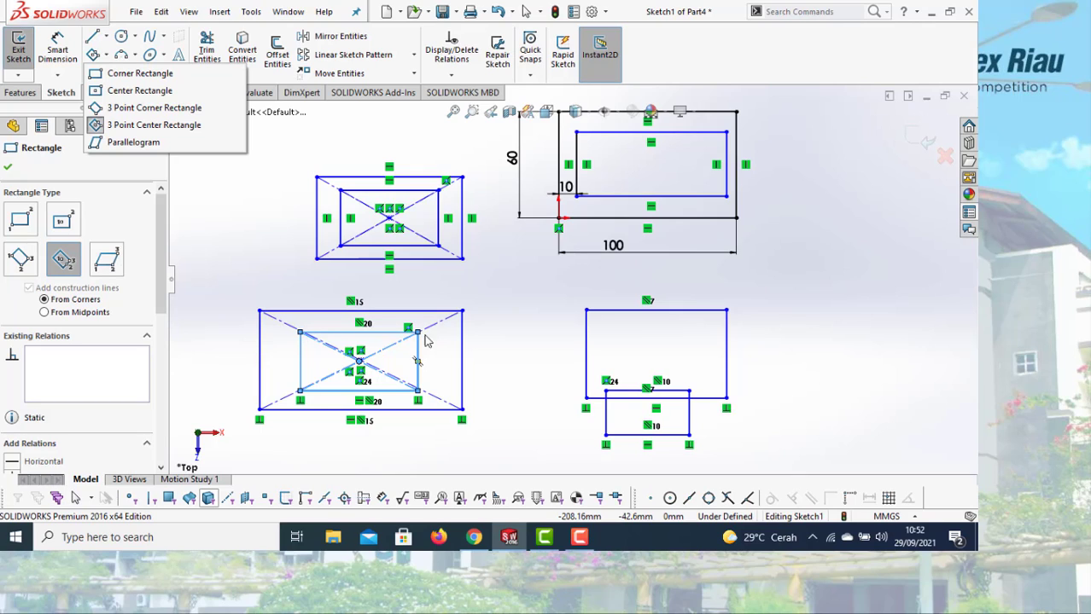
pyautogui.click(133, 142)
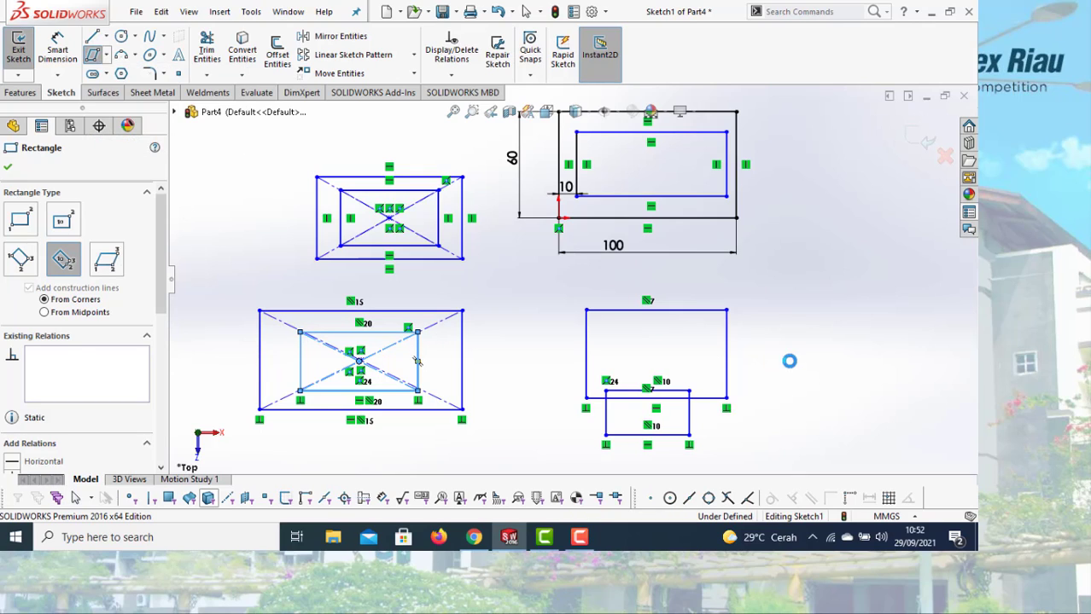
pyautogui.click(912, 353)
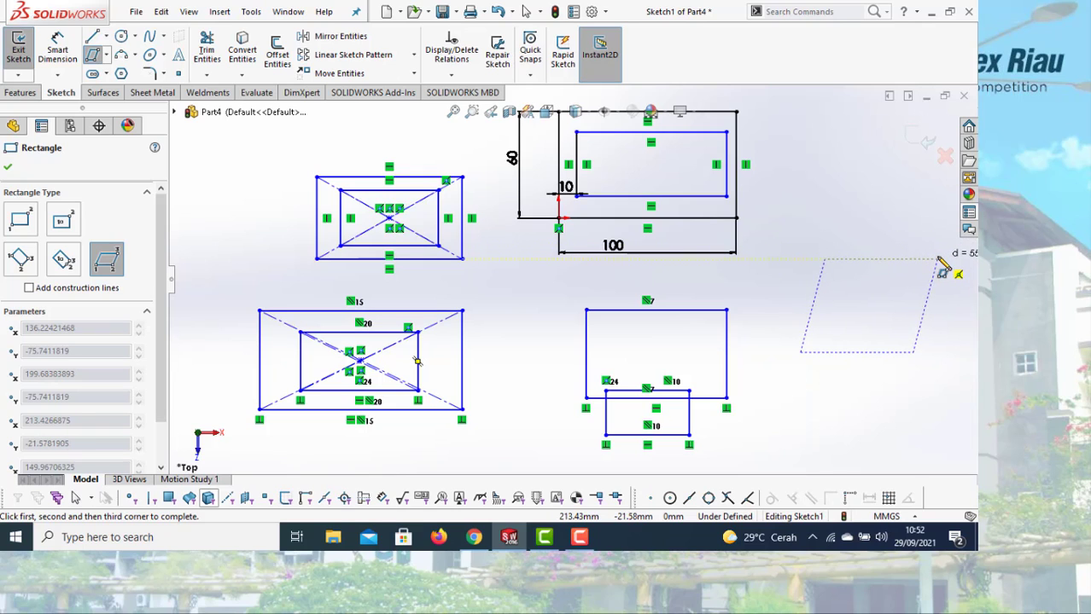
pyautogui.click(942, 269)
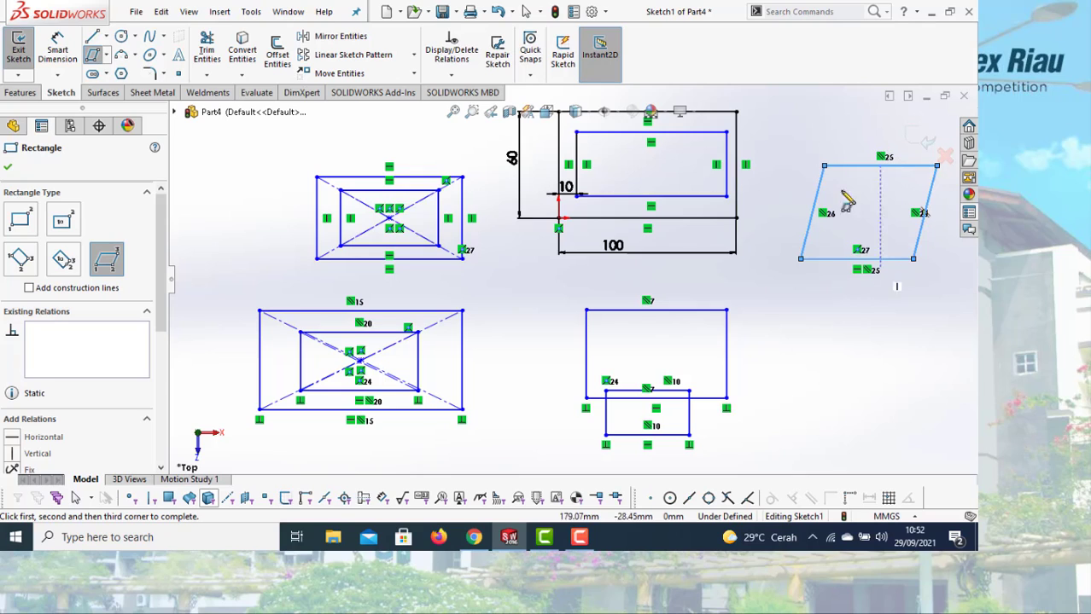
# Dimension the parallelogram's lower edge to 70 mm
pyautogui.click(106, 55)
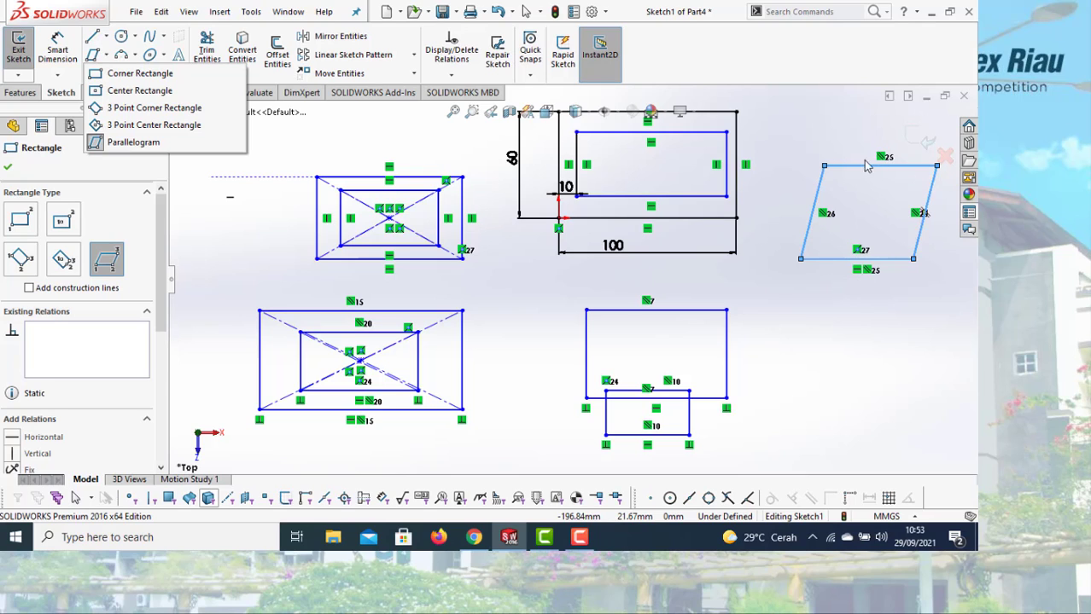
pyautogui.click(60, 49)
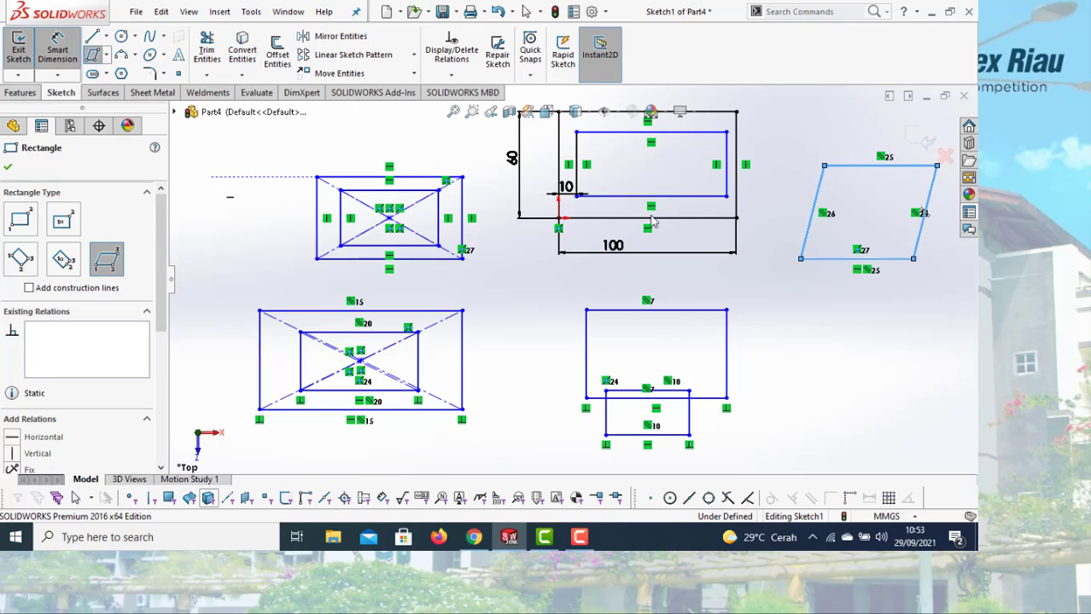
pyautogui.click(851, 260)
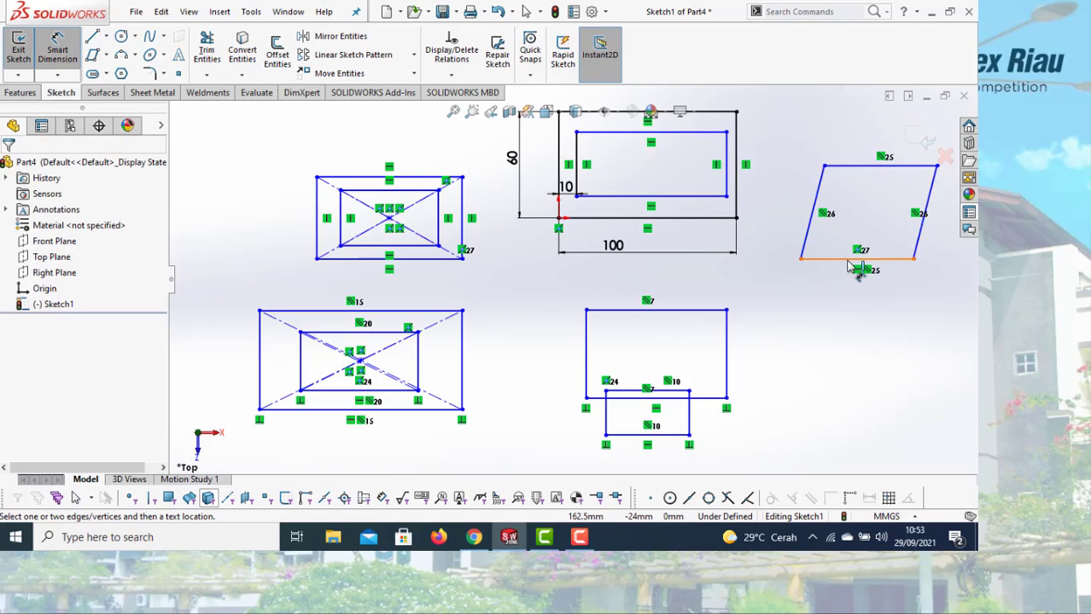
pyautogui.click(836, 333)
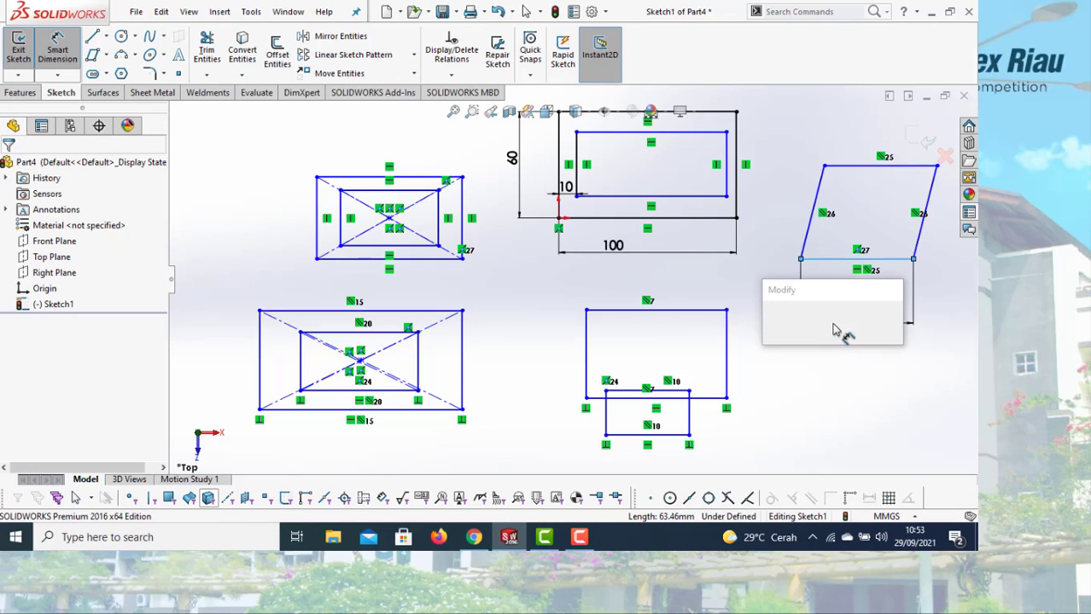
pyautogui.press('Return')
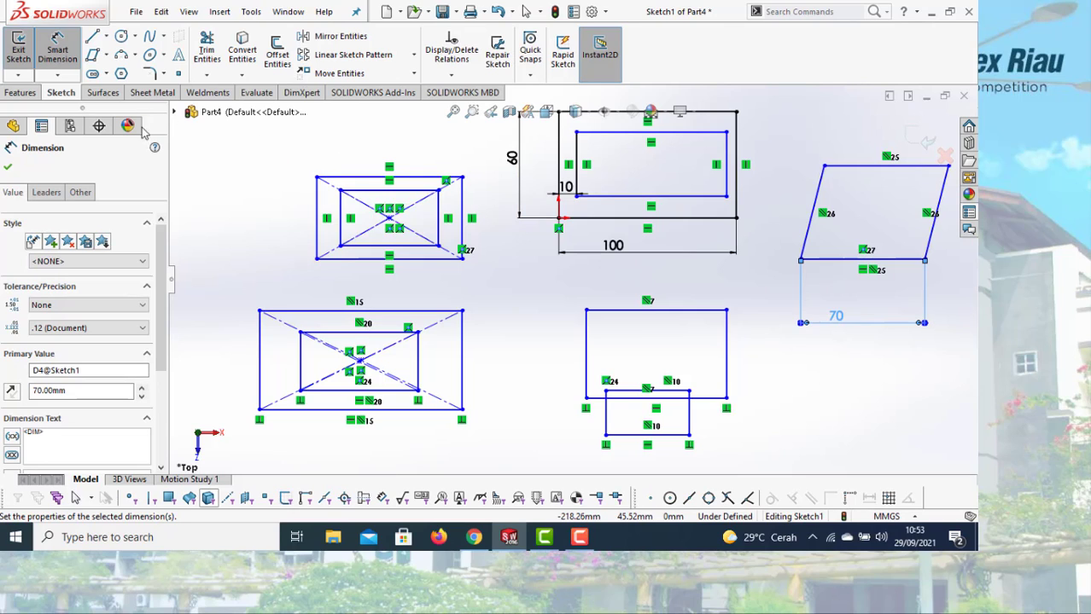
# Draw a horizontal centerline about 124 mm long between the dimensioned rectangles and the 3-point corner rectangles, ending level with the 100 mm rectangle's right edge
pyautogui.click(106, 38)
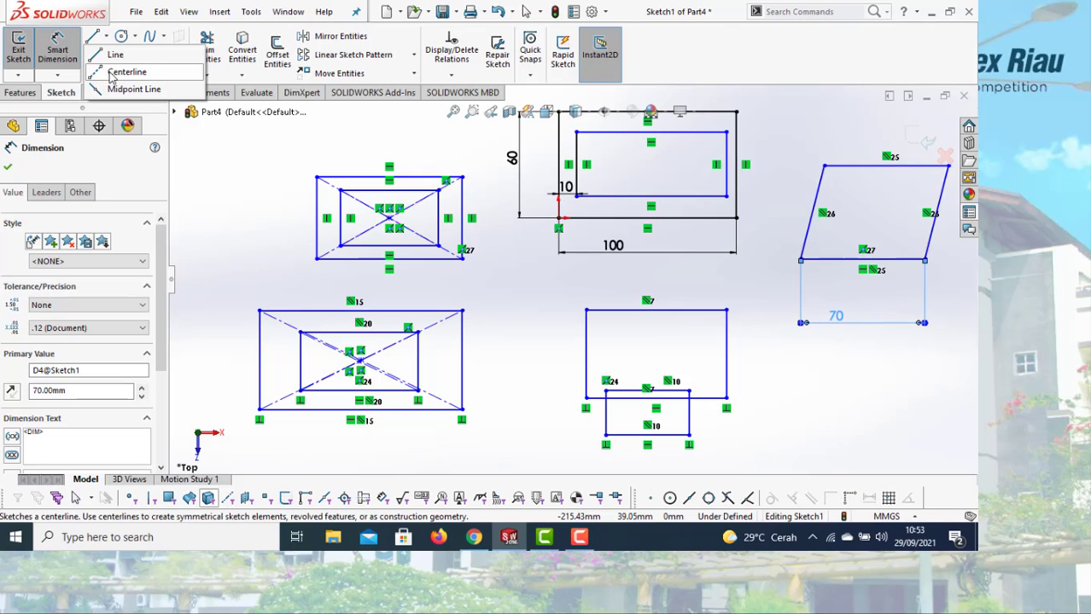
pyautogui.click(119, 73)
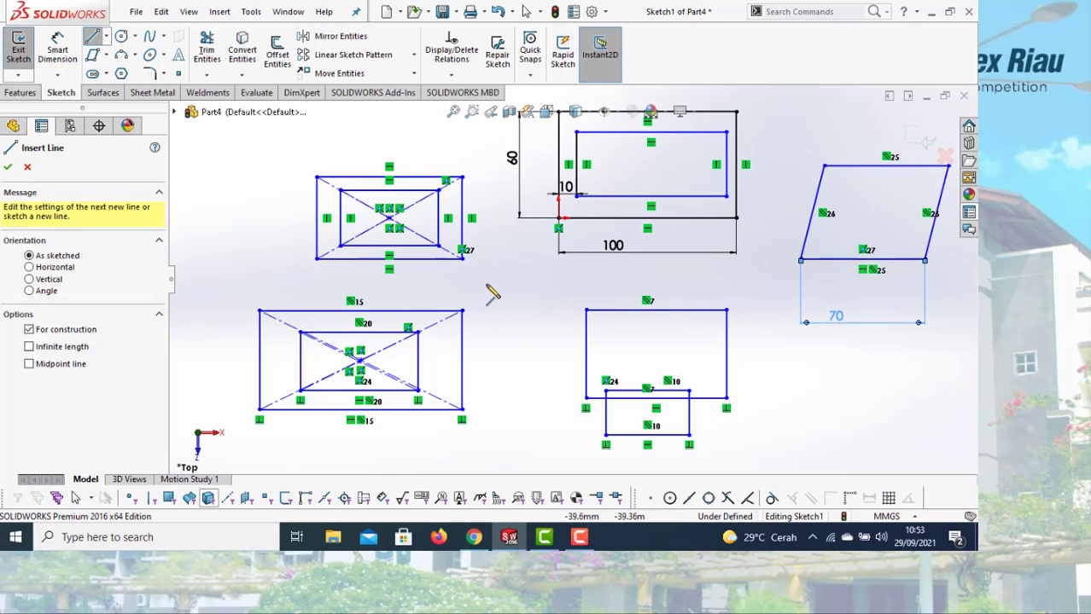
pyautogui.click(522, 280)
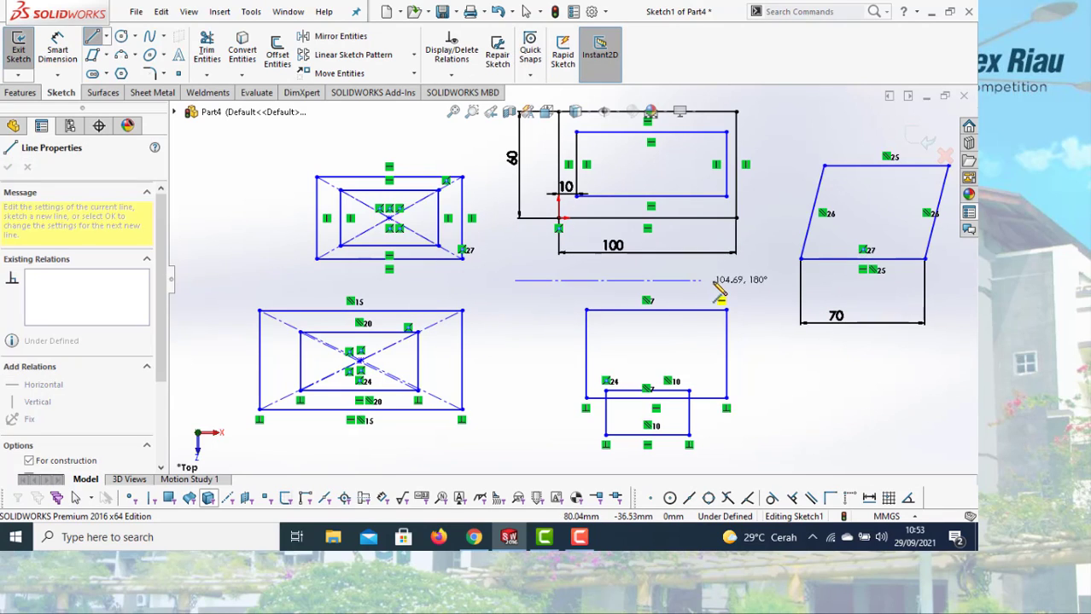
pyautogui.click(735, 281)
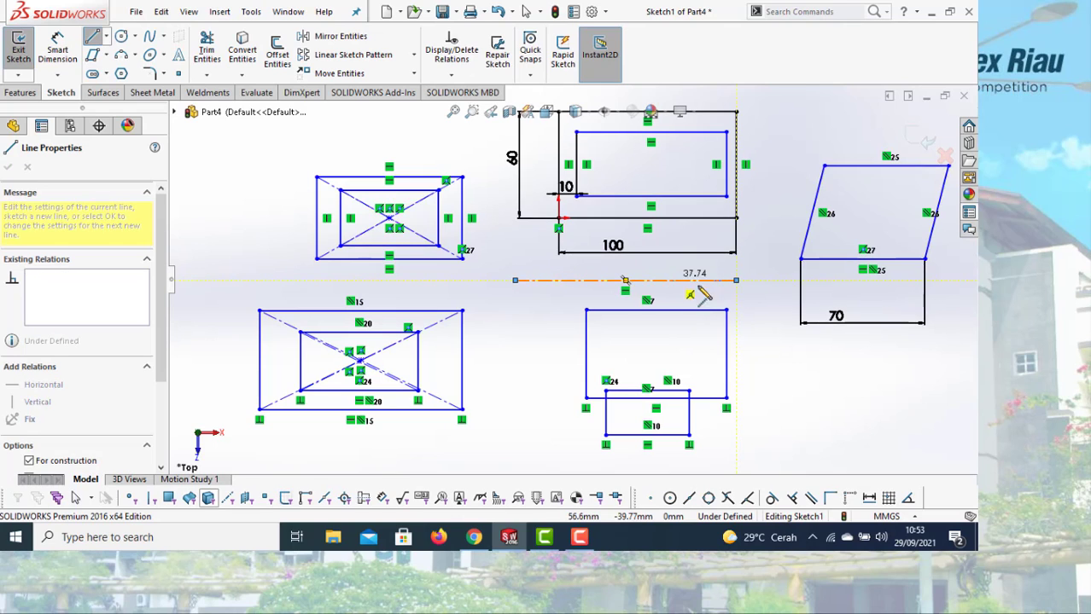
pyautogui.press('Escape')
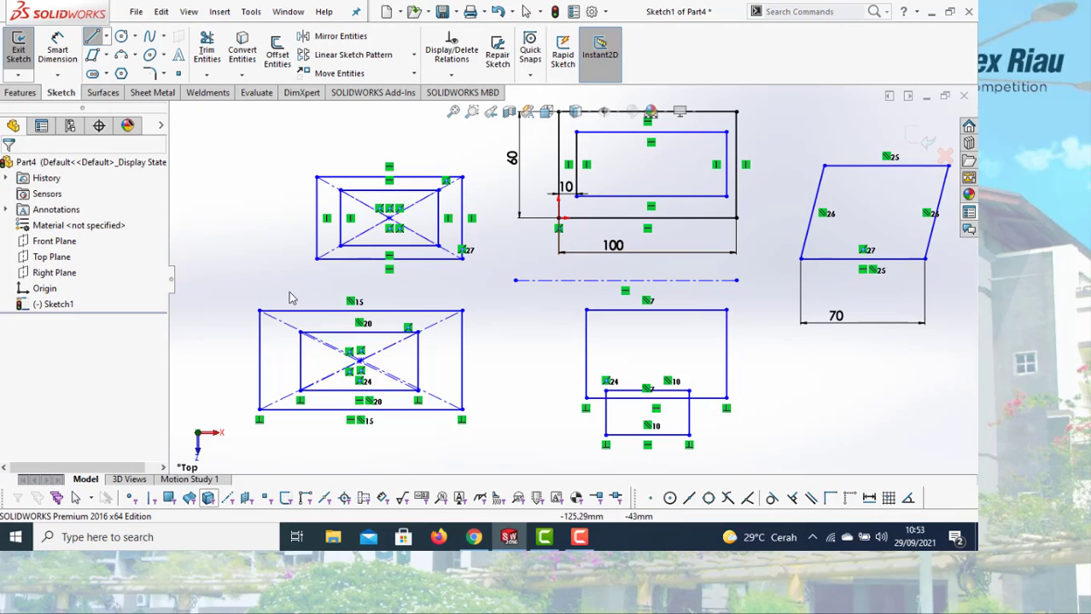